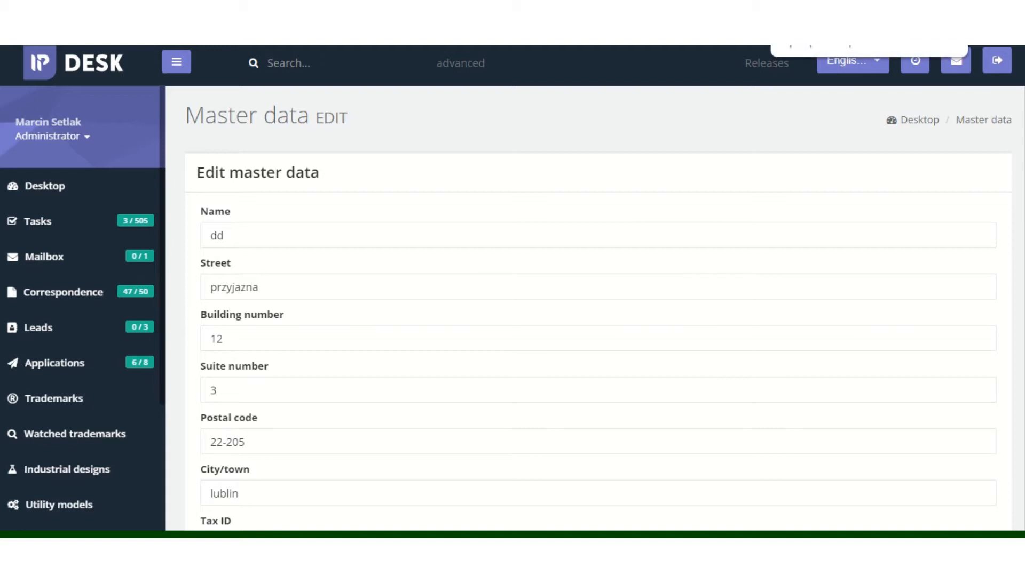
Open the trademarks list from the desktop page and bring up the form for adding a new trademark.
click(806, 7)
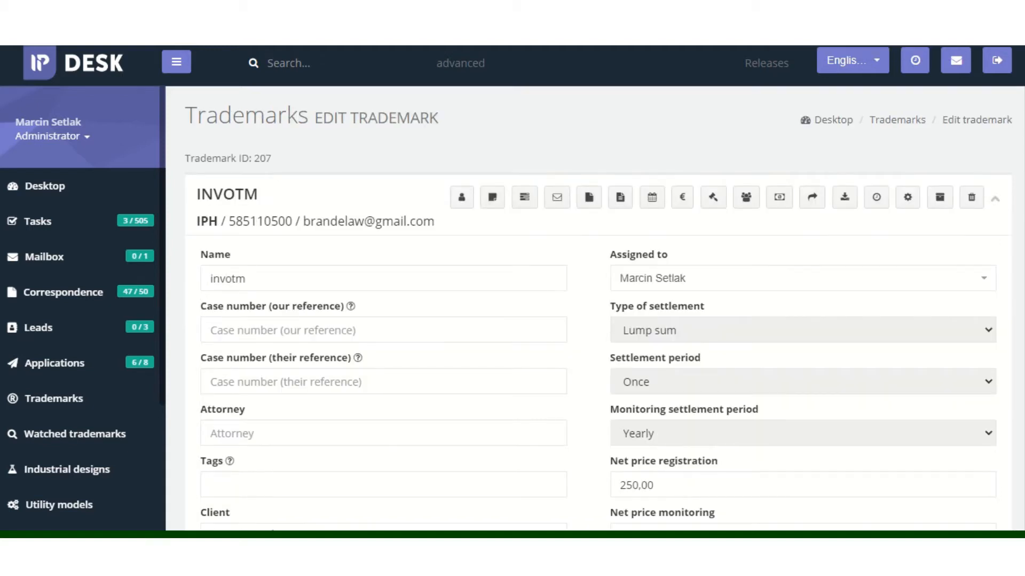
click(677, 7)
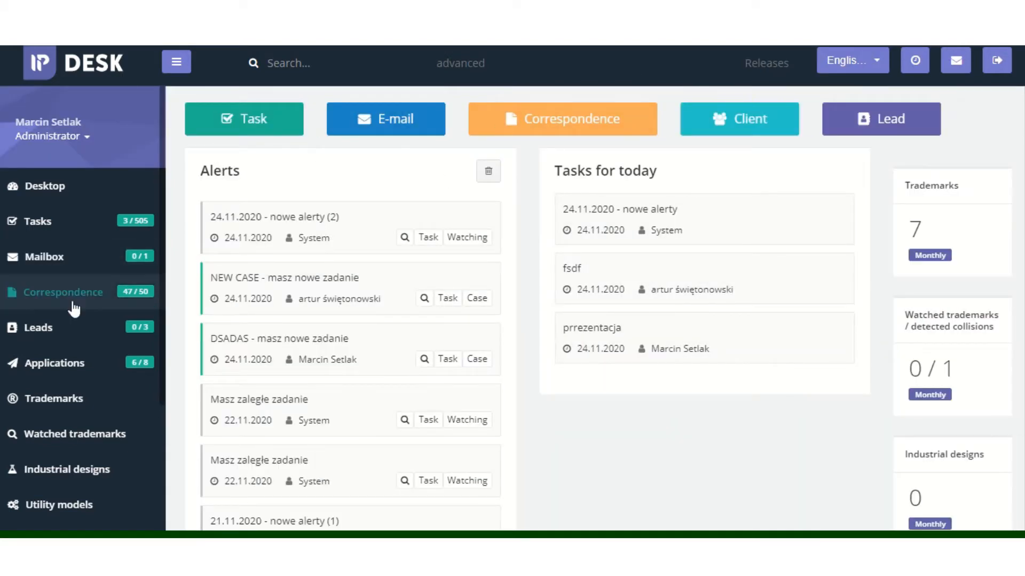
click(68, 398)
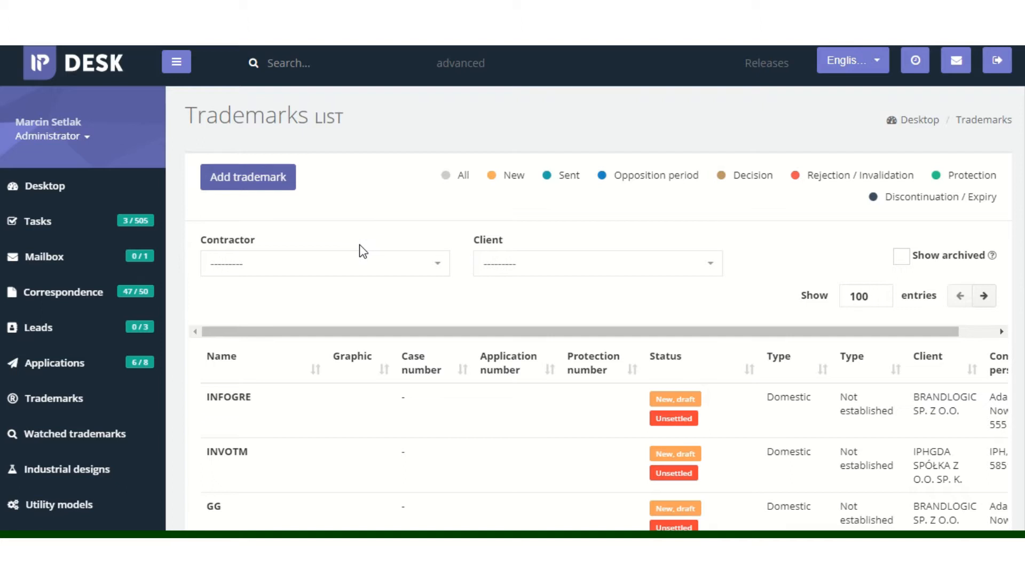
click(243, 184)
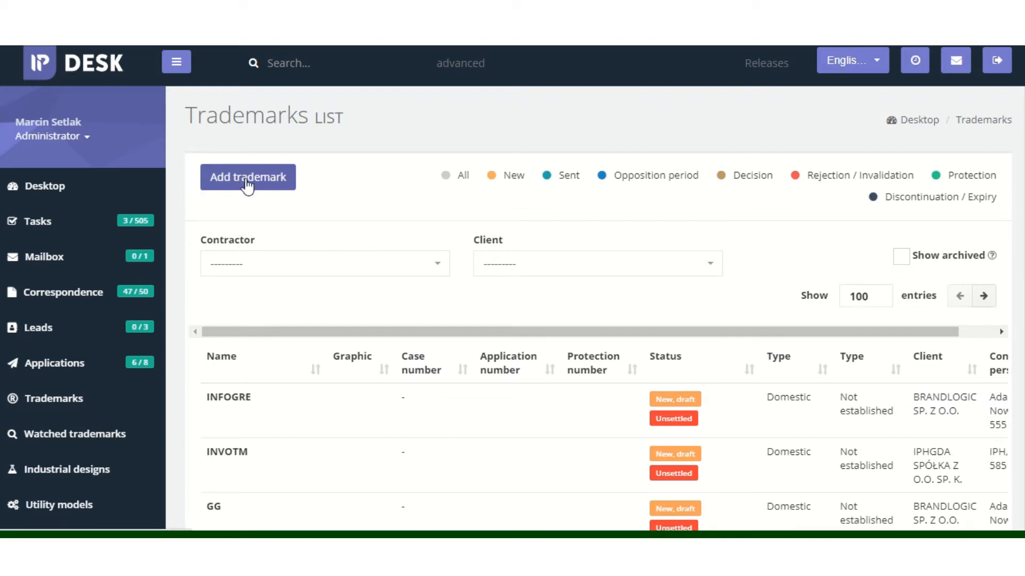
click(247, 186)
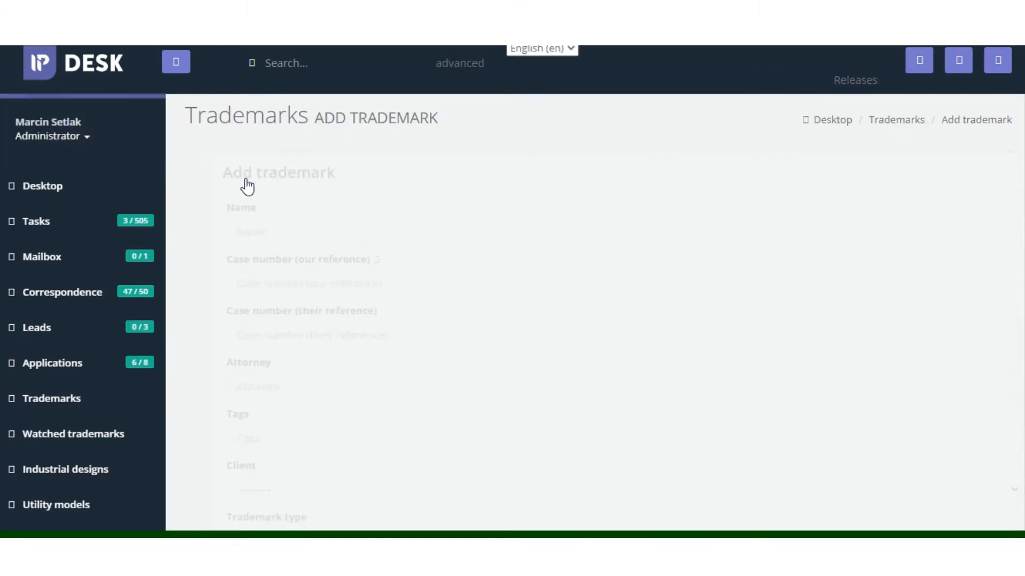
Examine the Type of settlement field in the new trademark form.
scroll(343, 331, down, 7)
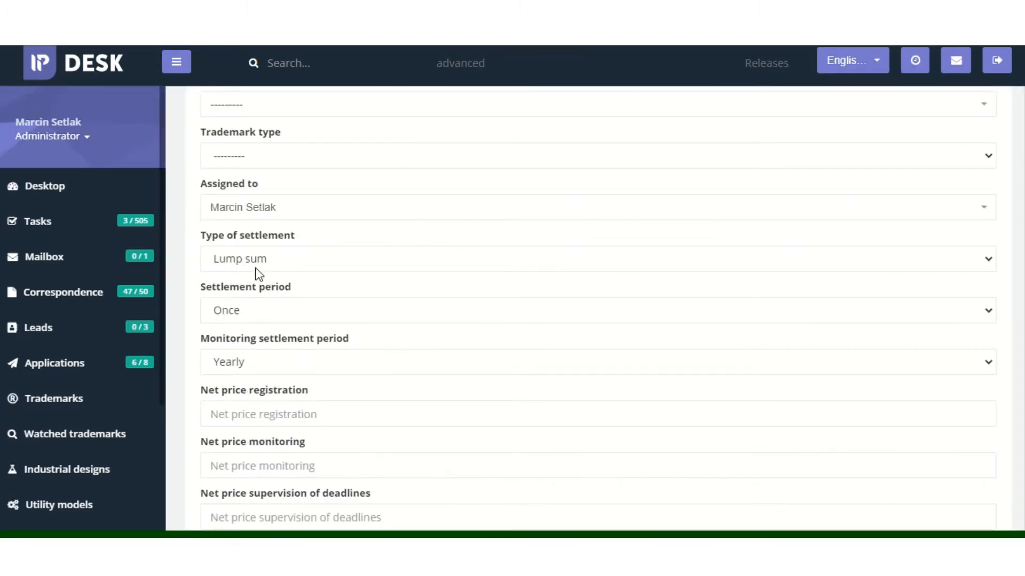
drag(209, 239, 297, 241)
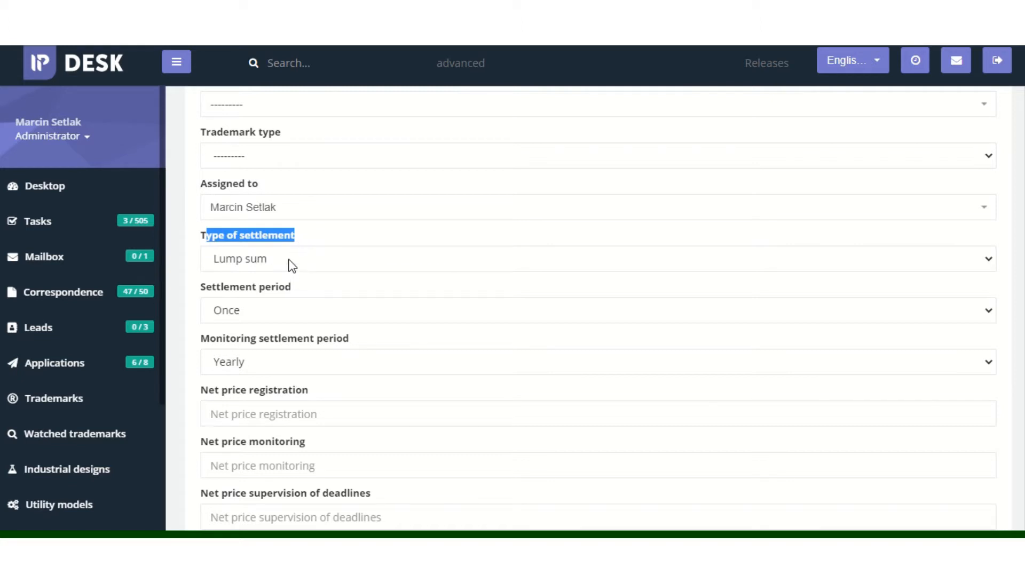
click(292, 265)
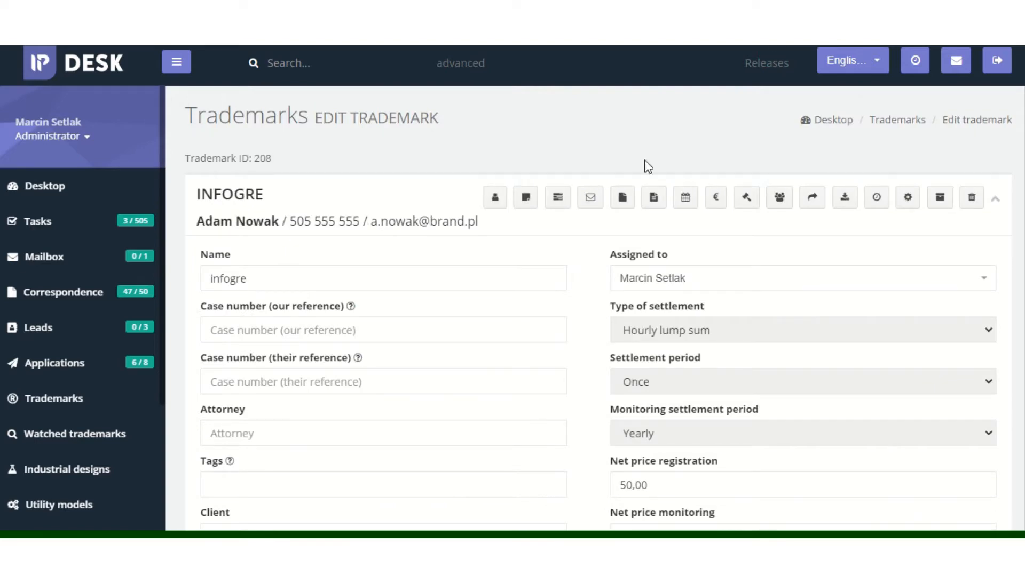
Examine the settlement type and pricing fields of the INFOGRE trademark.
scroll(571, 270, down, 2)
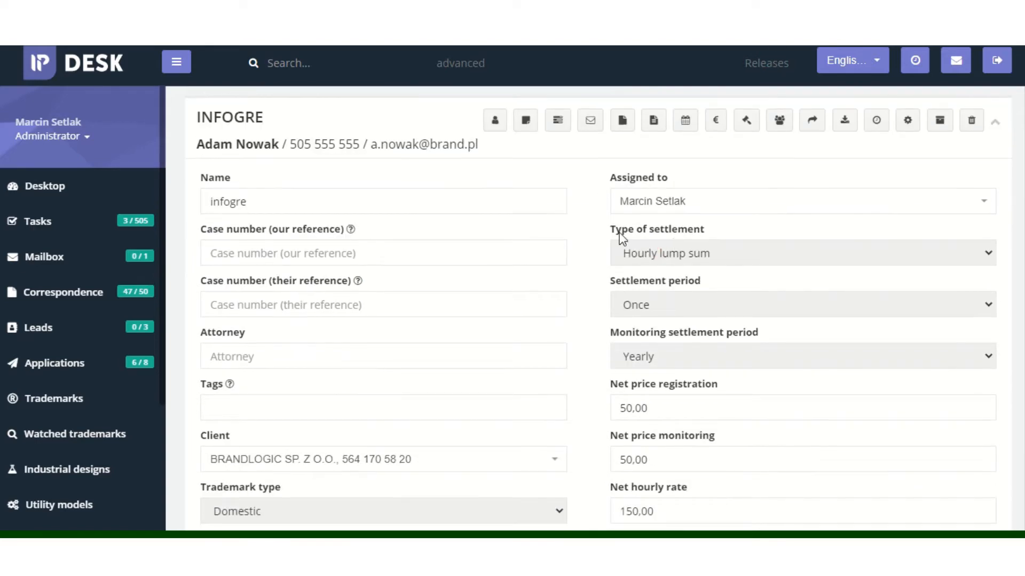
scroll(454, 208, up, 2)
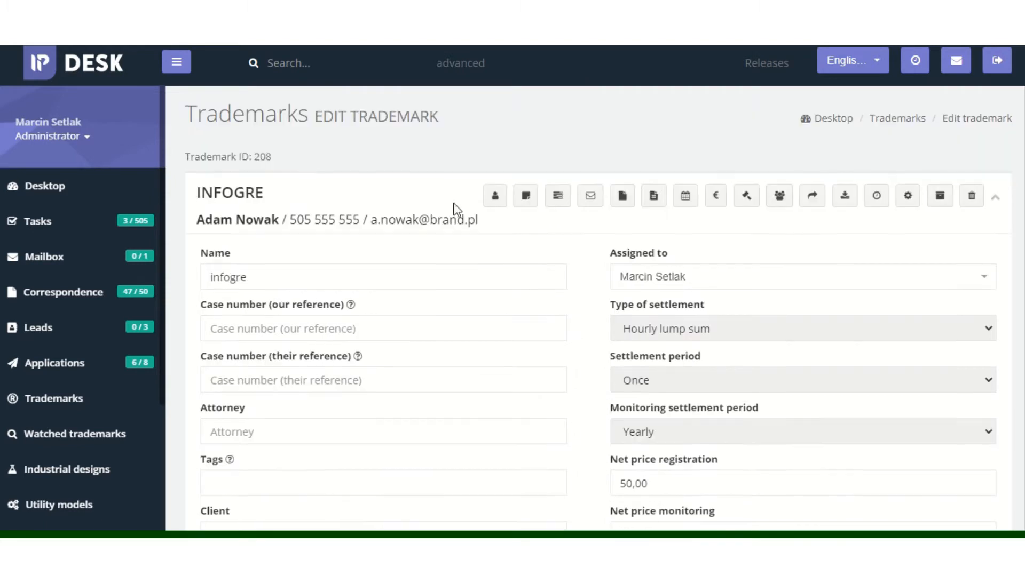
drag(615, 308, 700, 308)
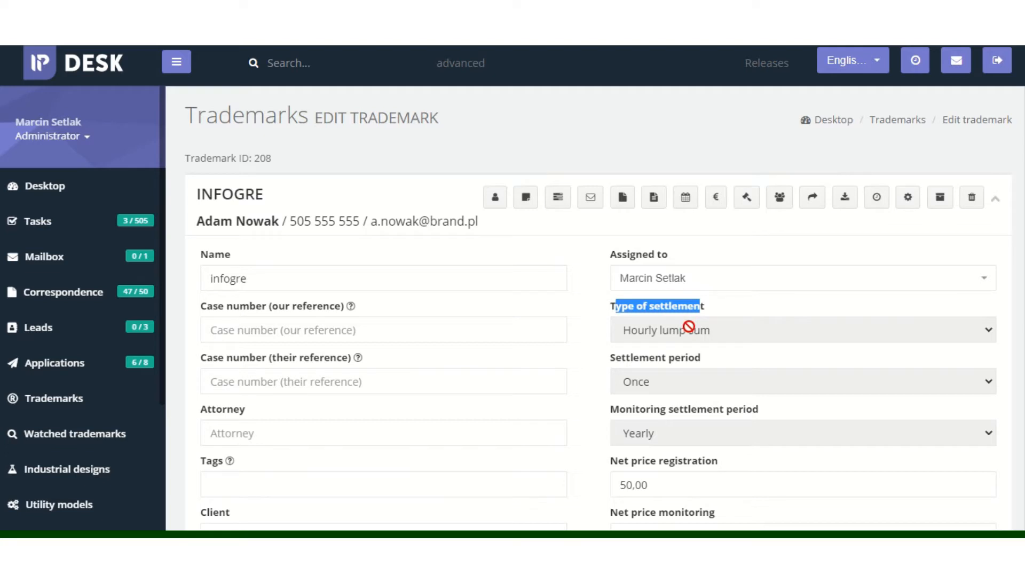
Start an activity register entry for the INFOGRE trademark with 4h of work time and the Hourly settlement method.
click(876, 200)
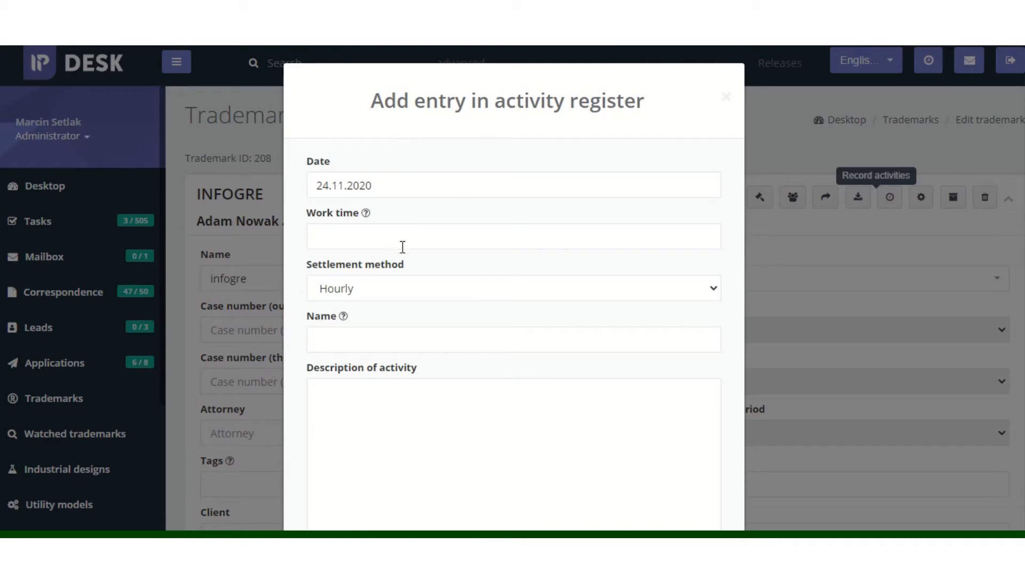
click(384, 239)
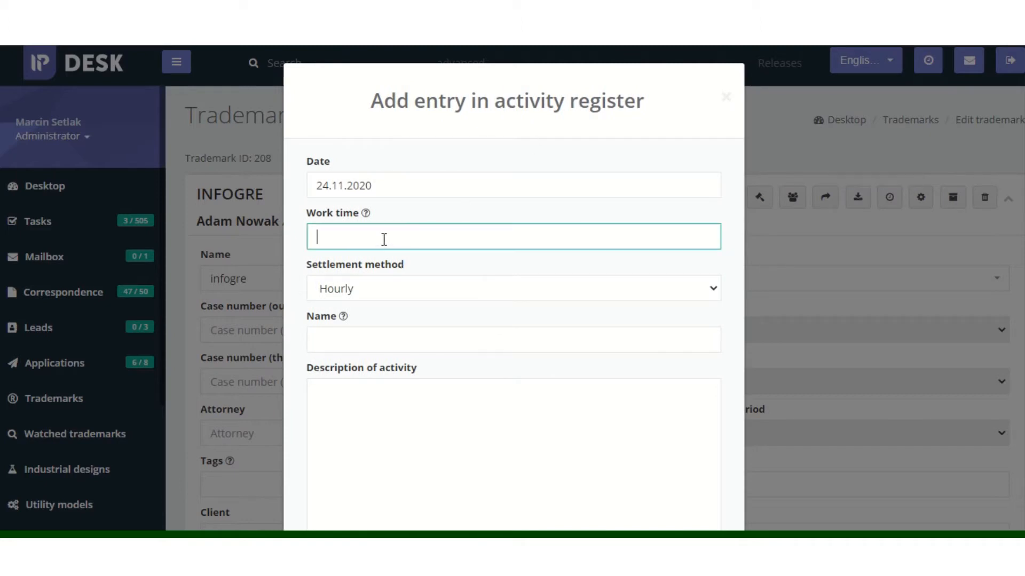
text(4h)
click(382, 286)
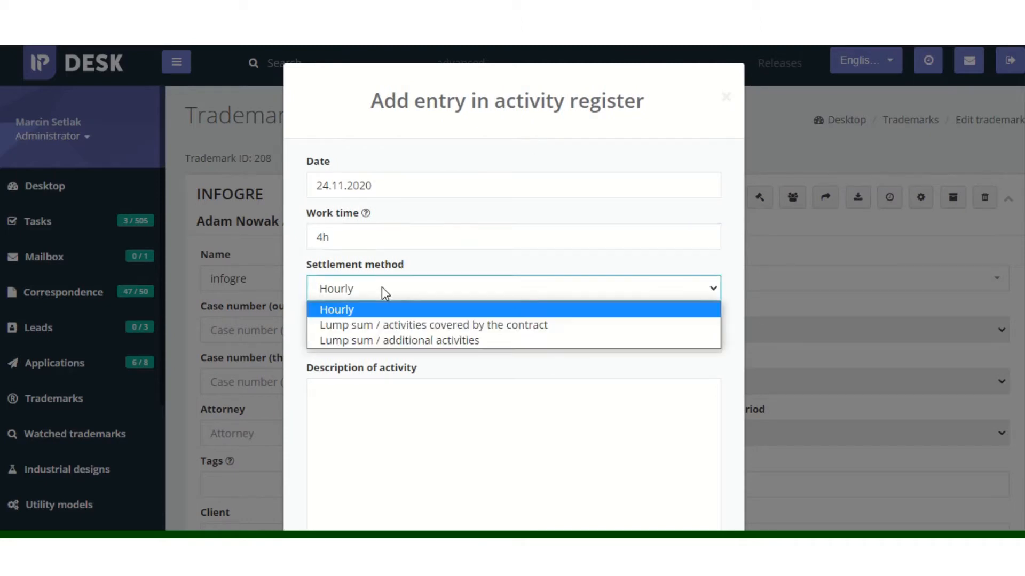
click(378, 311)
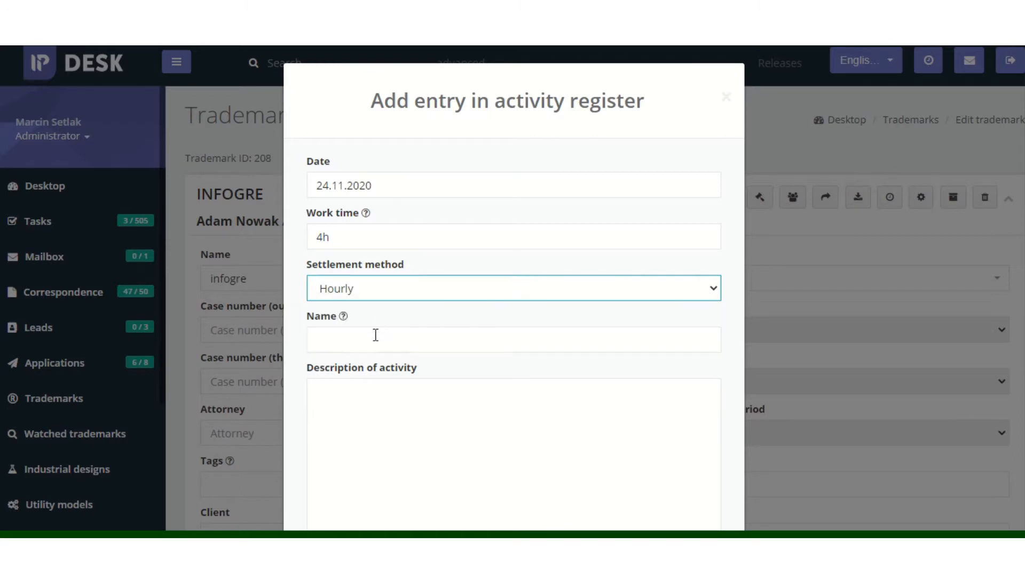
Name the activity entry "dsad", describe it as "dasda", and add it to the register.
click(370, 340)
text(dsad)
click(384, 416)
text(dasda)
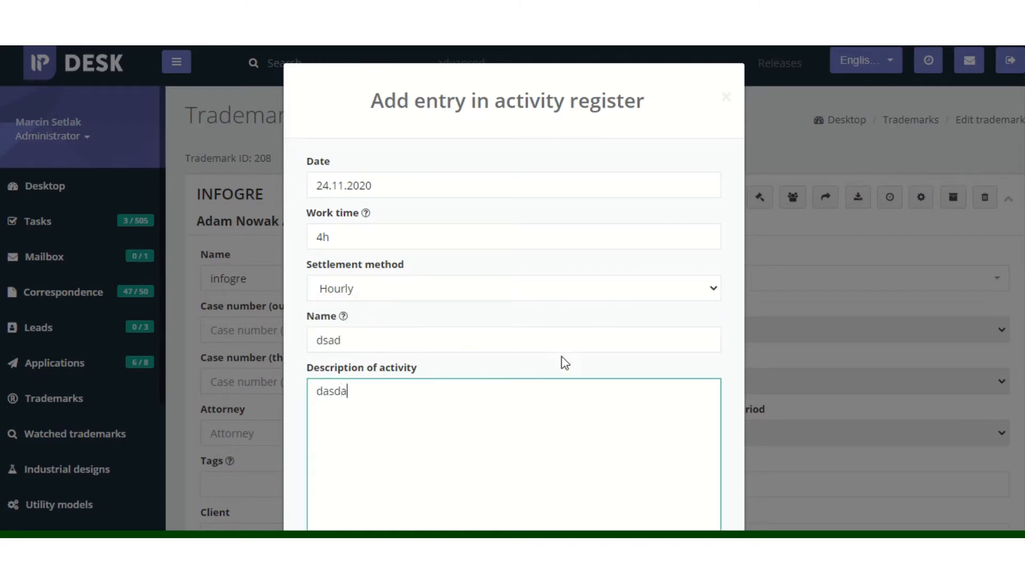
scroll(614, 386, down, 2)
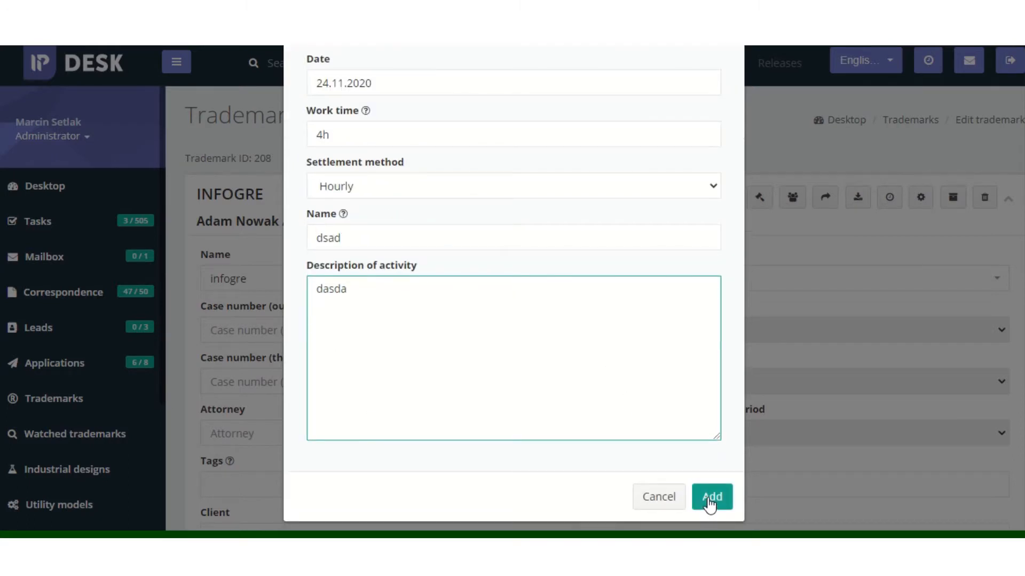
click(711, 501)
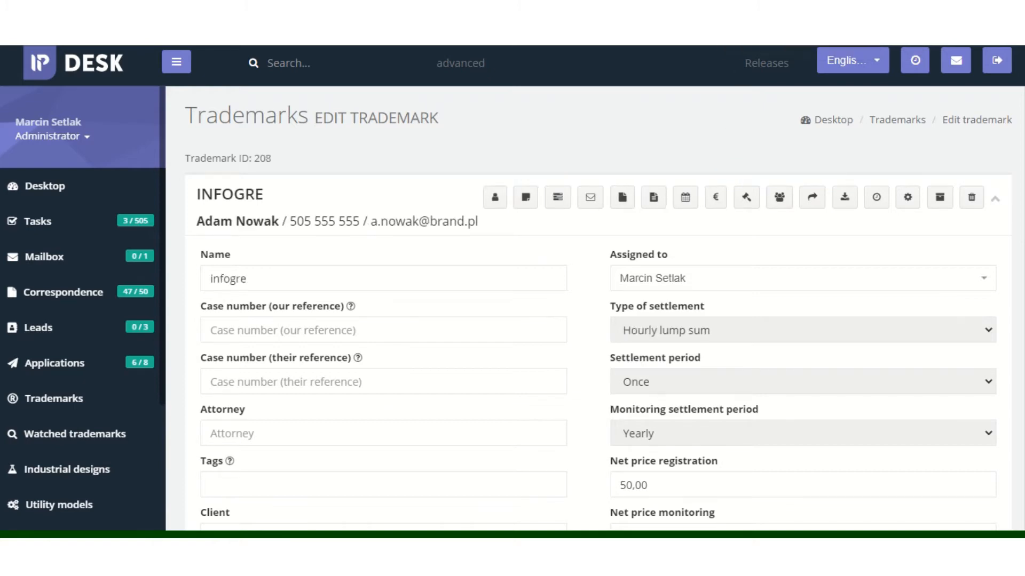
Review the INFOGRE trademark's Register of activity and Settlements tables and its settlement type field.
scroll(653, 327, down, 15)
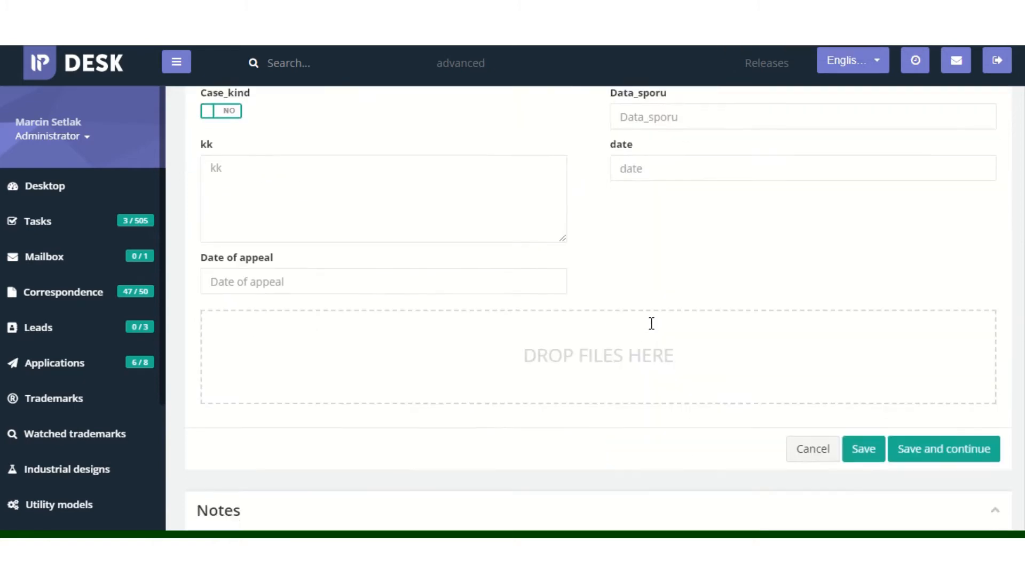
scroll(651, 324, down, 20)
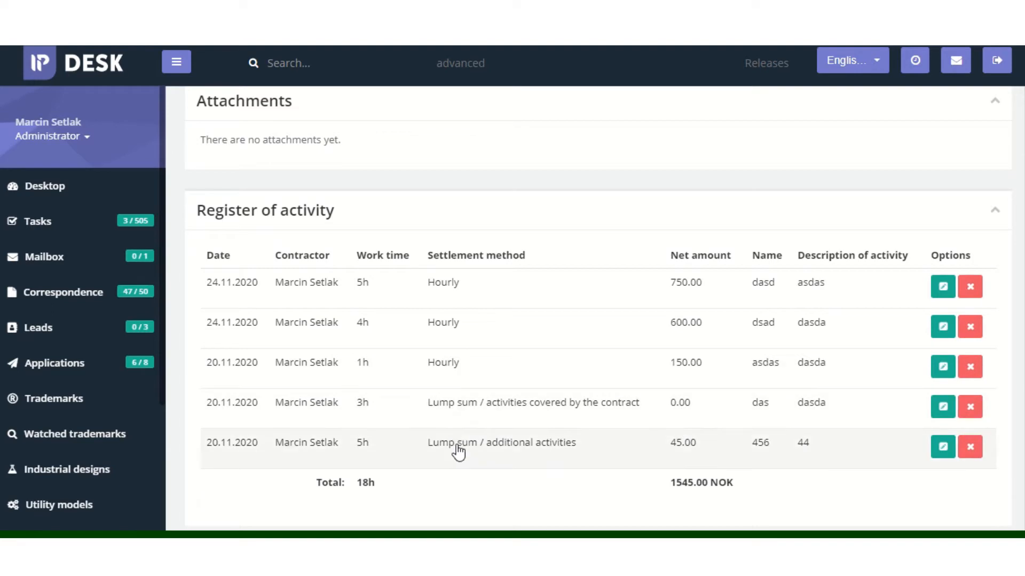
scroll(483, 304, down, 3)
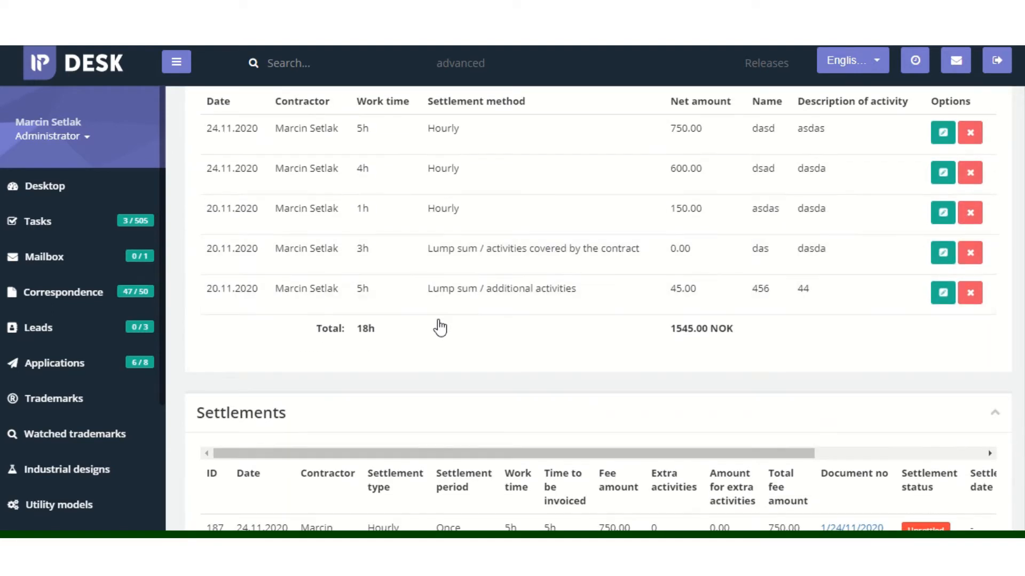
scroll(317, 225, up, 1)
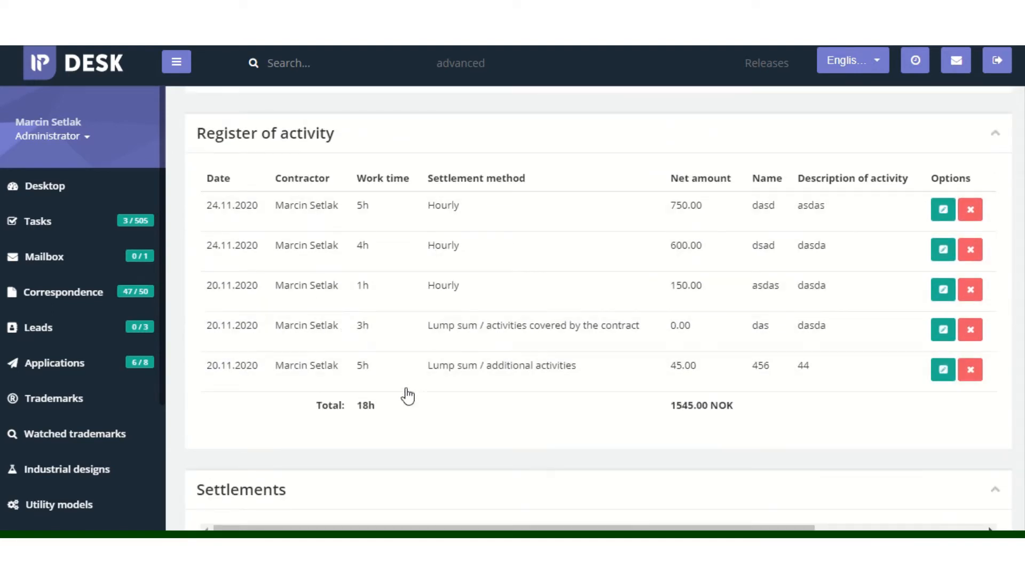
scroll(401, 331, down, 6)
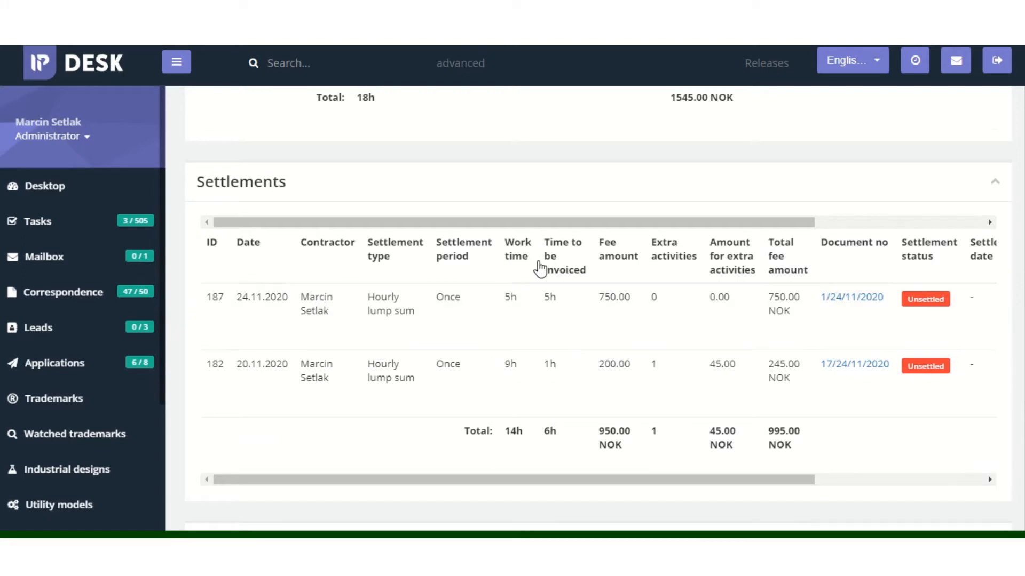
scroll(545, 265, up, 13)
scroll(544, 265, up, 15)
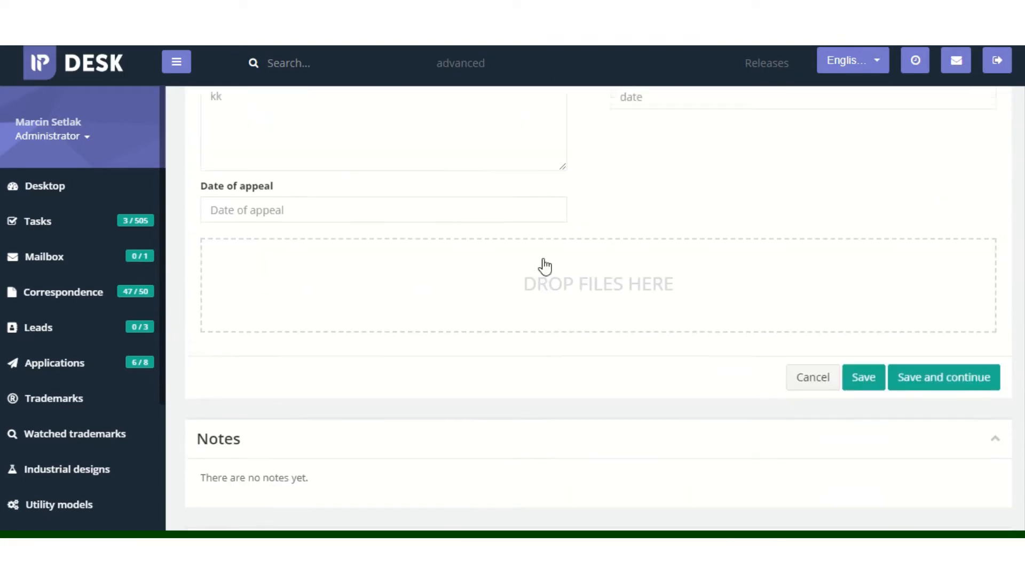
scroll(582, 259, up, 3)
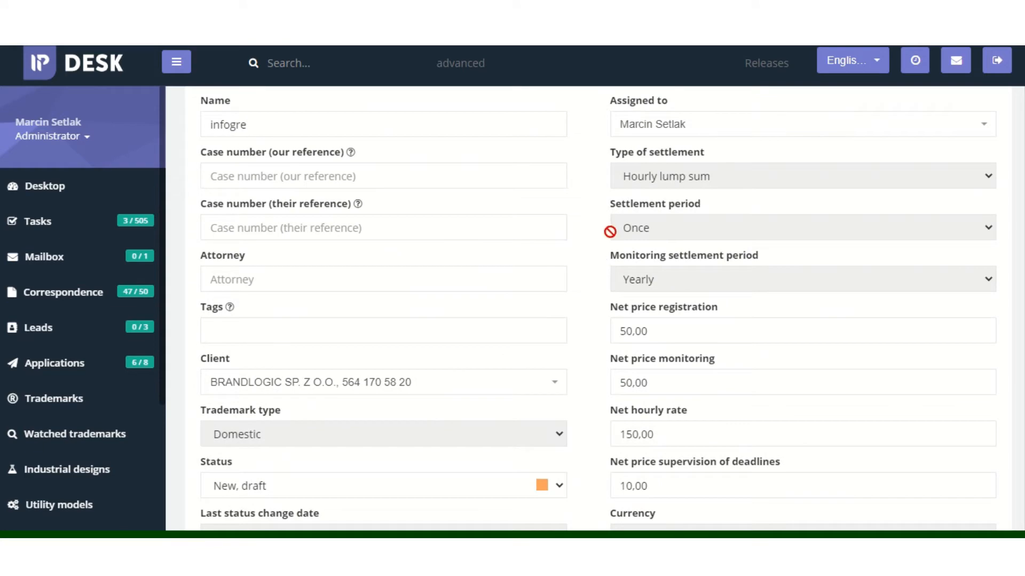
scroll(640, 235, up, 3)
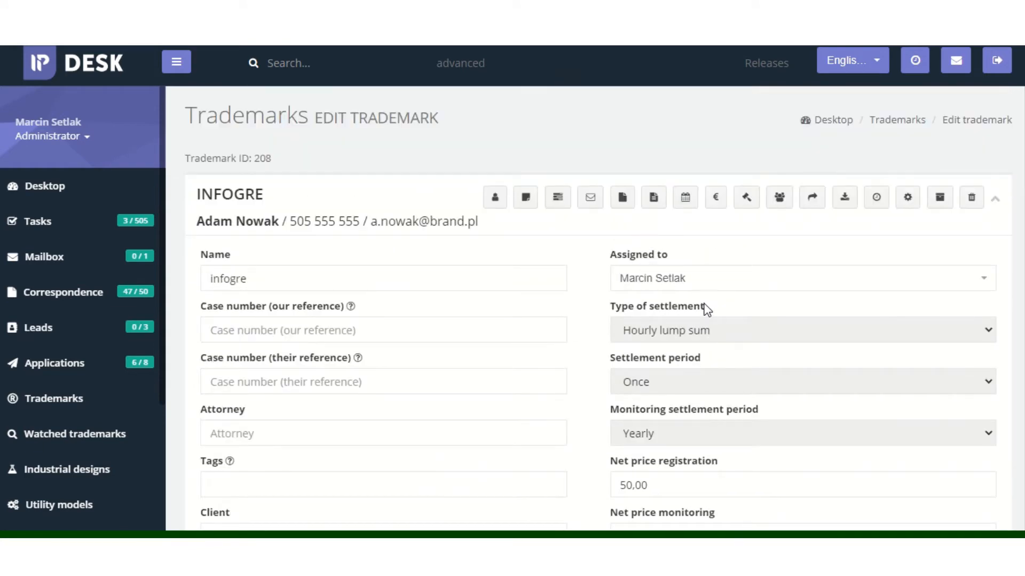
Switch to the INVOTM trademark and examine the settlement type in its Settlements table.
click(792, 35)
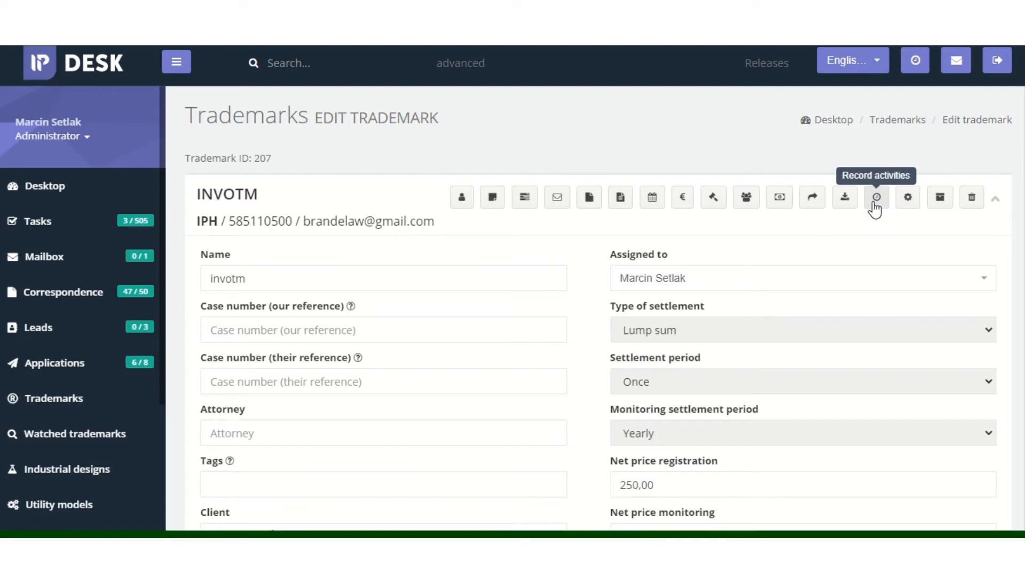
scroll(598, 307, down, 20)
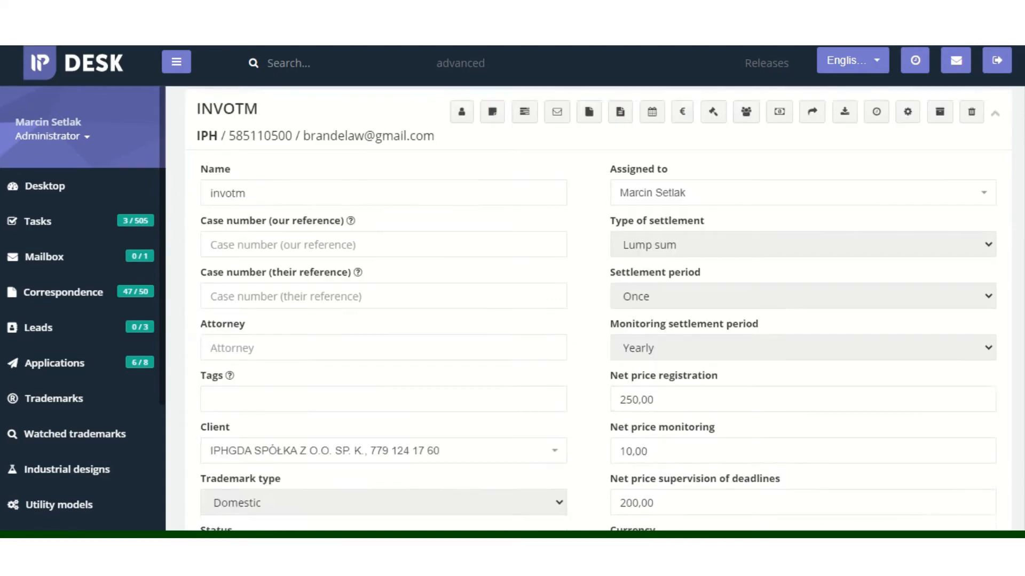
scroll(598, 308, down, 15)
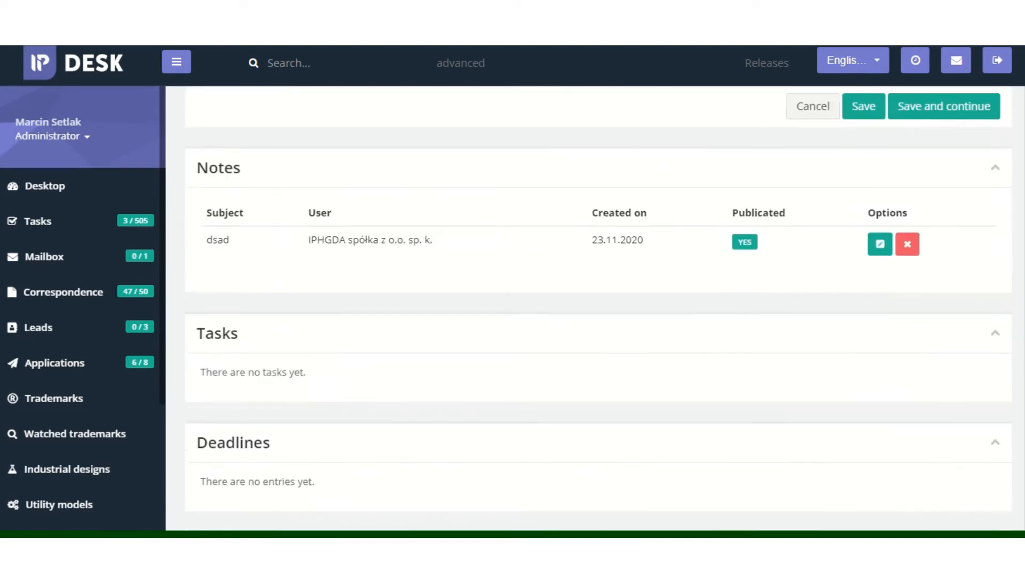
scroll(597, 307, down, 10)
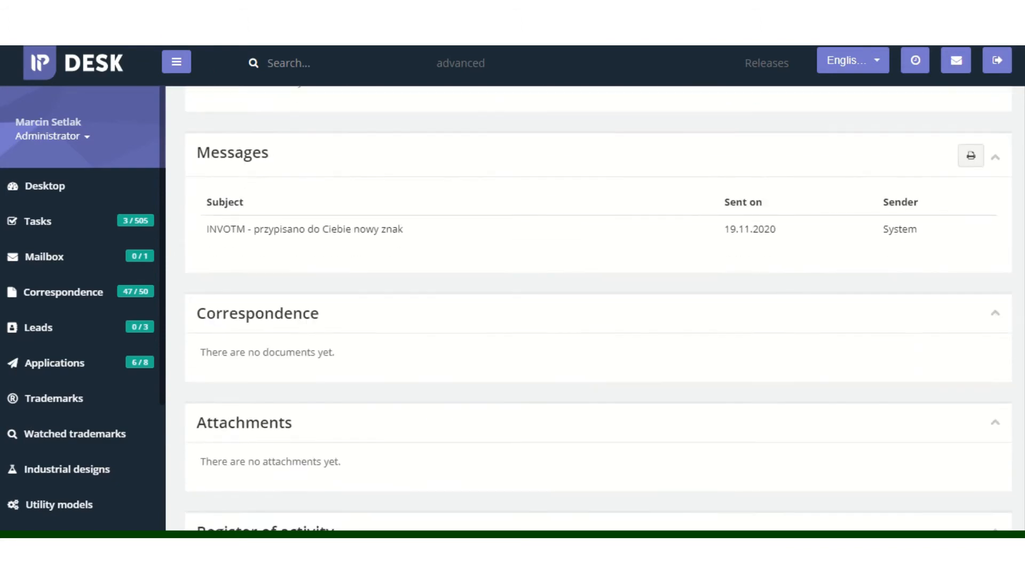
scroll(494, 290, down, 5)
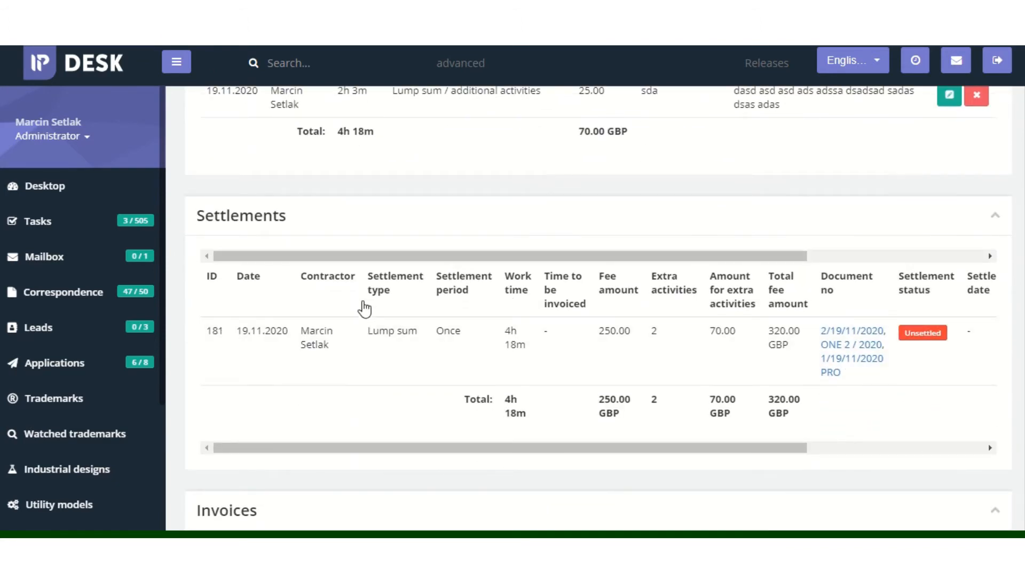
drag(413, 291, 396, 271)
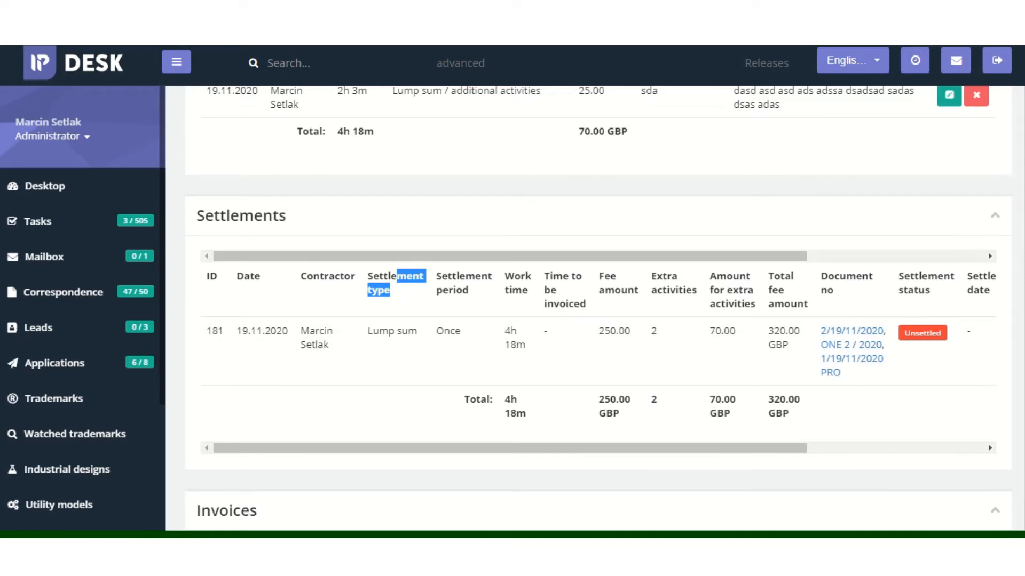
Examine the settlement methods and the net price field for additional lump-sum activities in a new INVOTM activity entry, leaving it unsaved.
scroll(587, 320, up, 15)
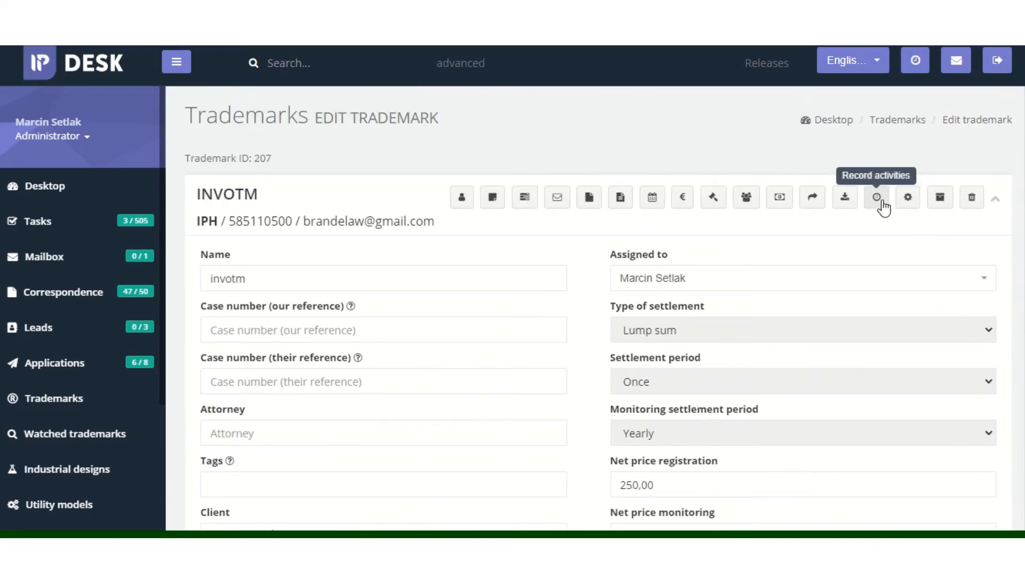
click(878, 198)
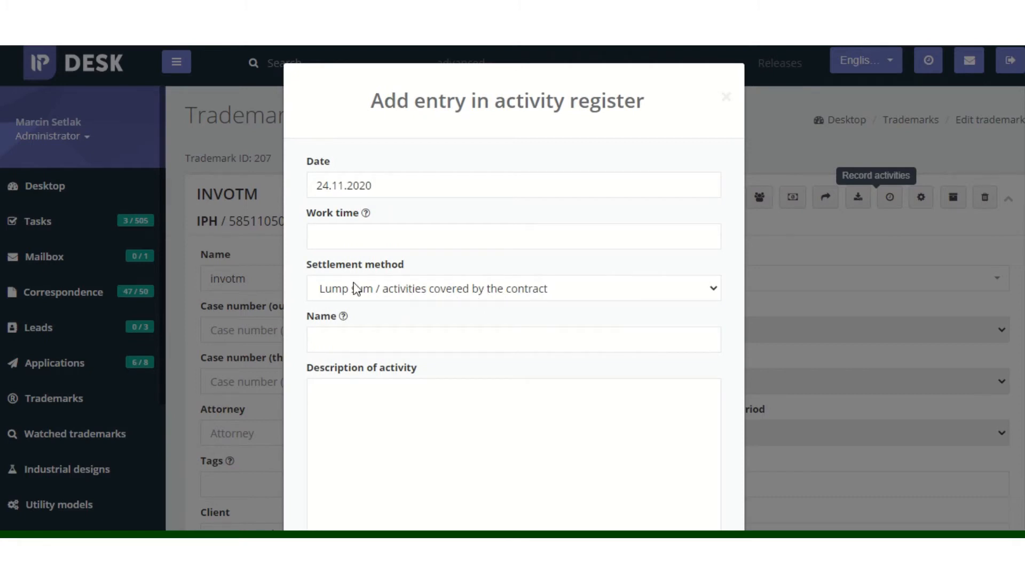
click(446, 288)
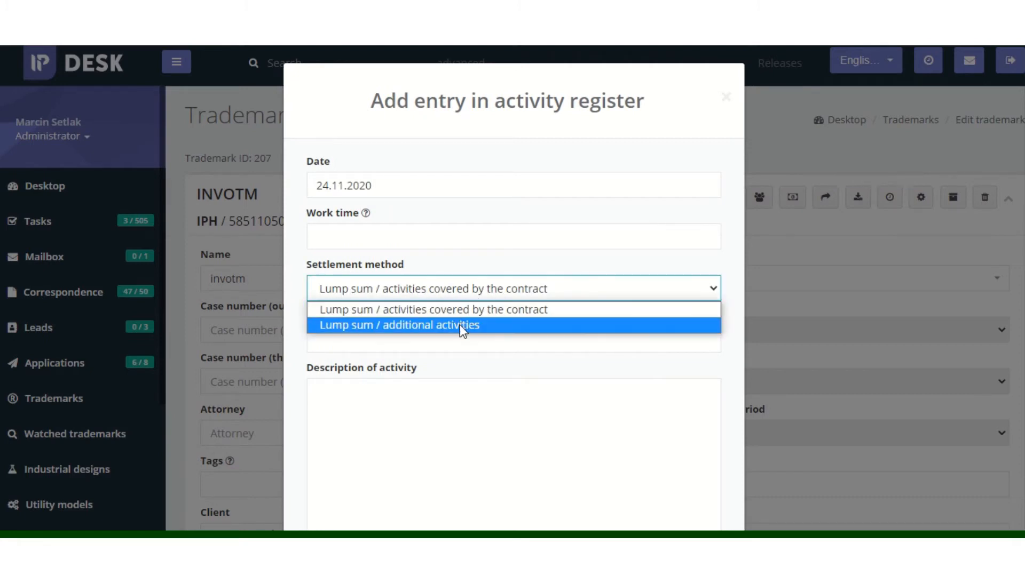
click(489, 324)
double_click(319, 340)
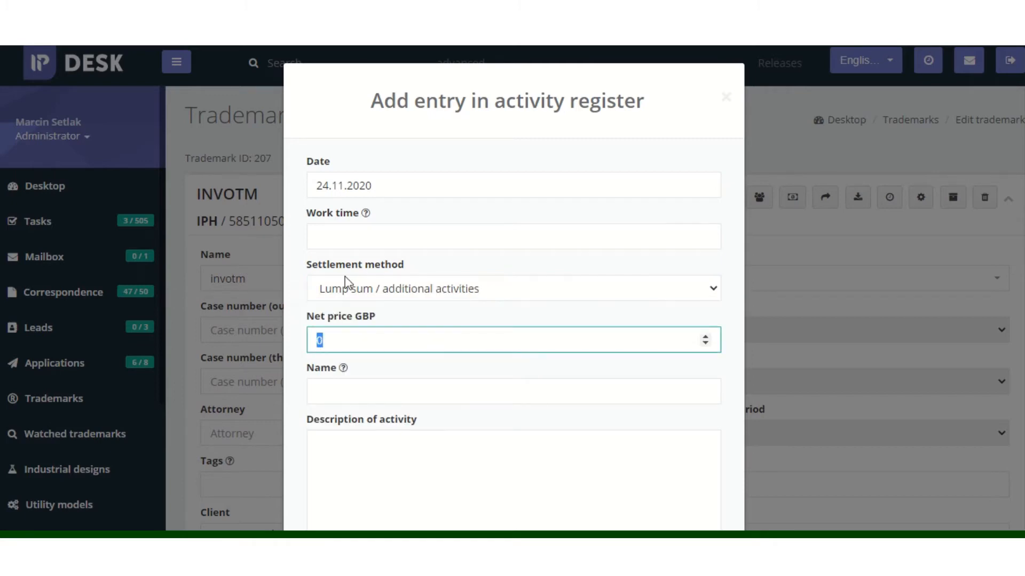
click(727, 100)
Examine the INVOTM trademark's Settlements table through its last columns and the invoice types that can be issued for the settlement.
scroll(571, 246, down, 15)
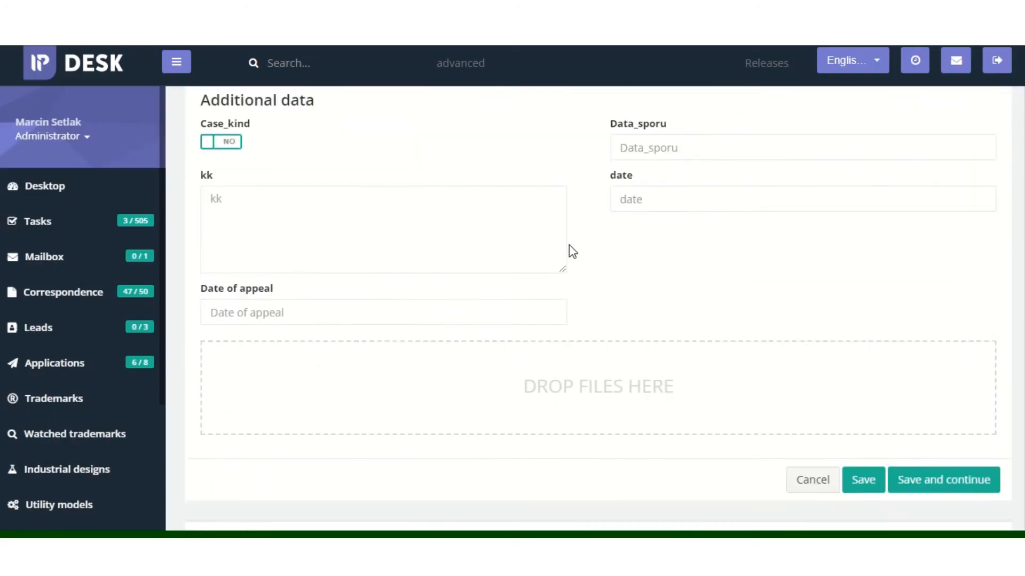
scroll(572, 241, down, 12)
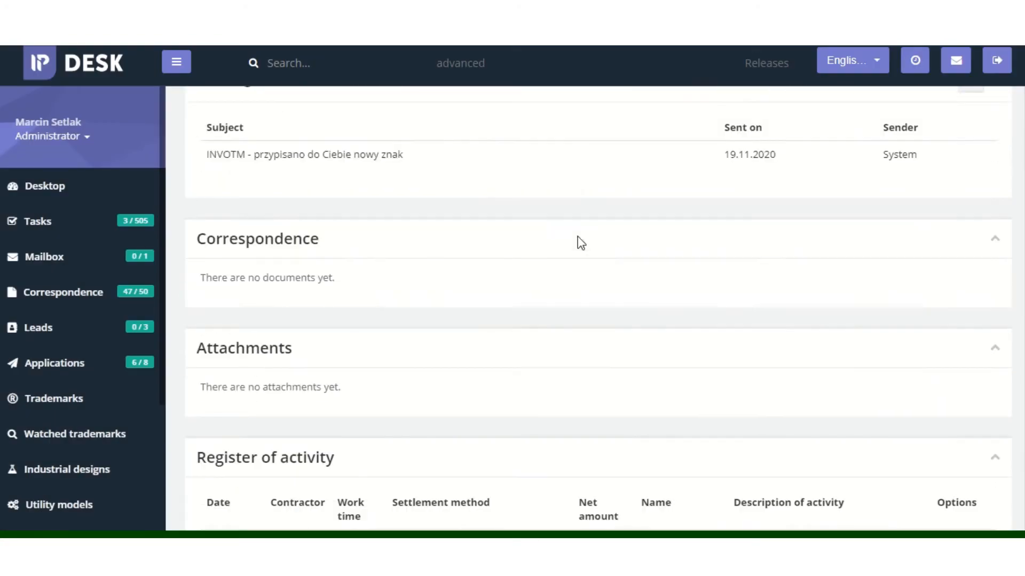
scroll(587, 235, down, 9)
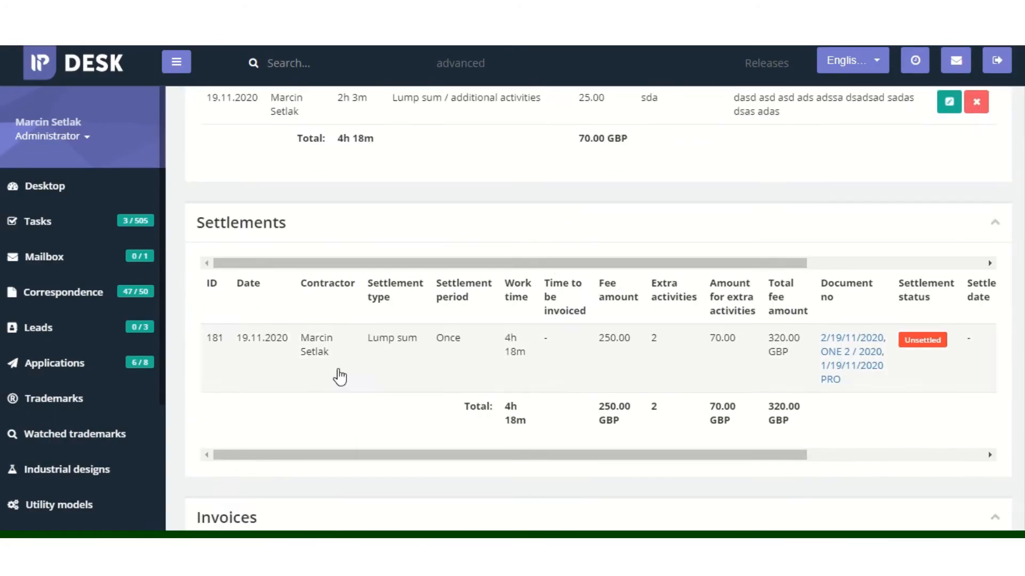
drag(572, 264, 767, 290)
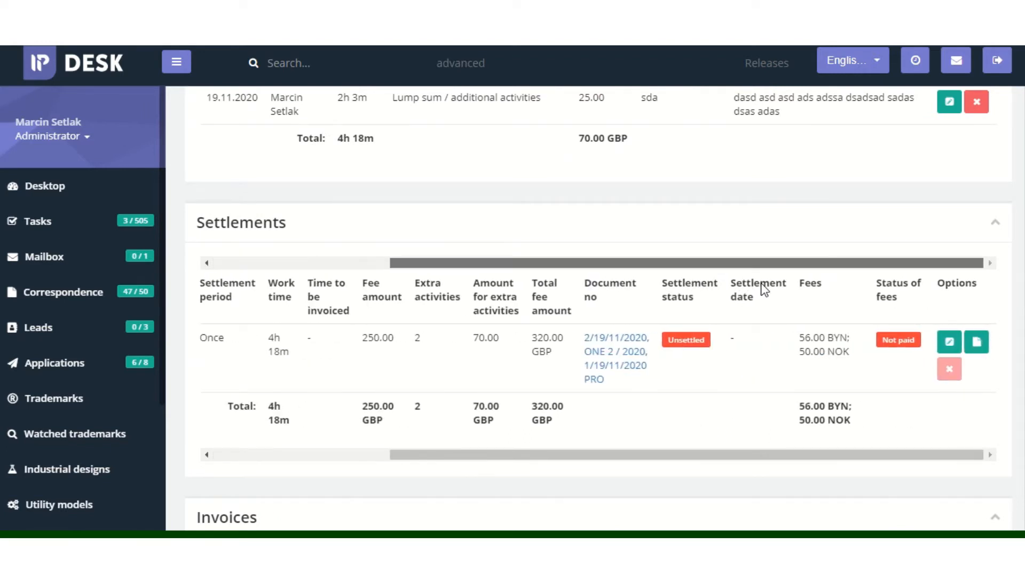
click(978, 348)
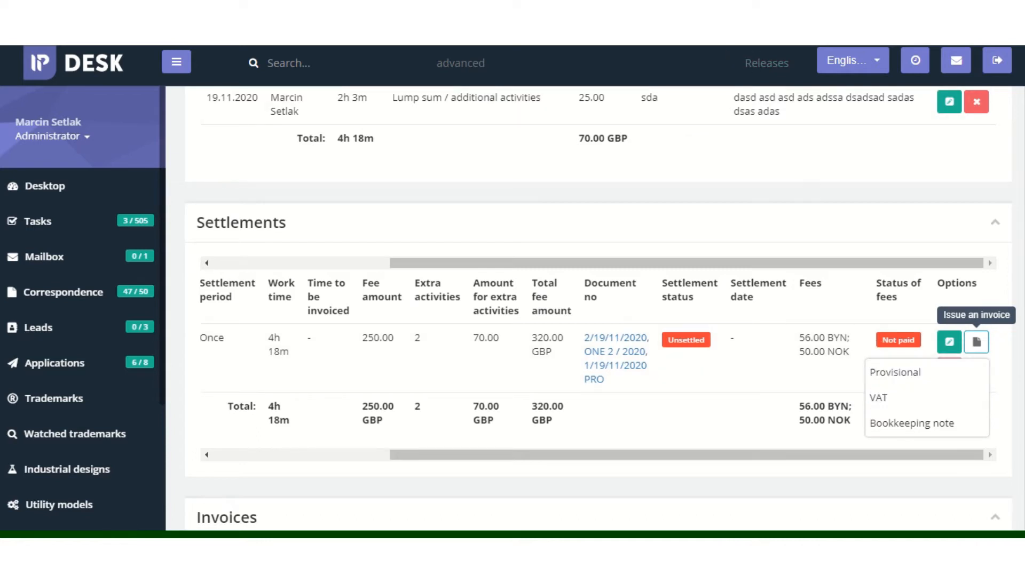
Switch to the Master data settings and examine the bank accounts section, including the currencies offered for the first account.
click(710, 21)
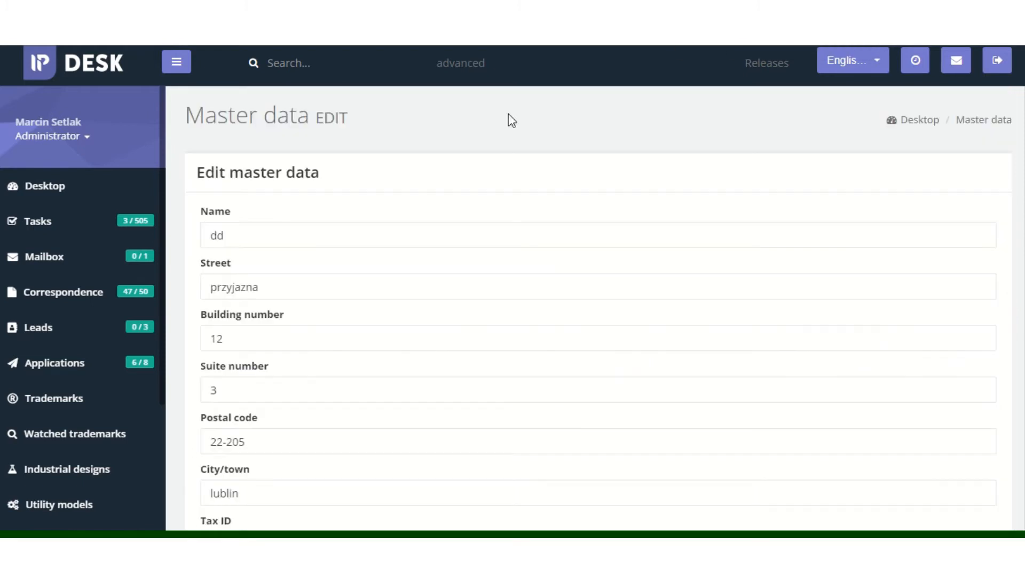
scroll(75, 348, down, 5)
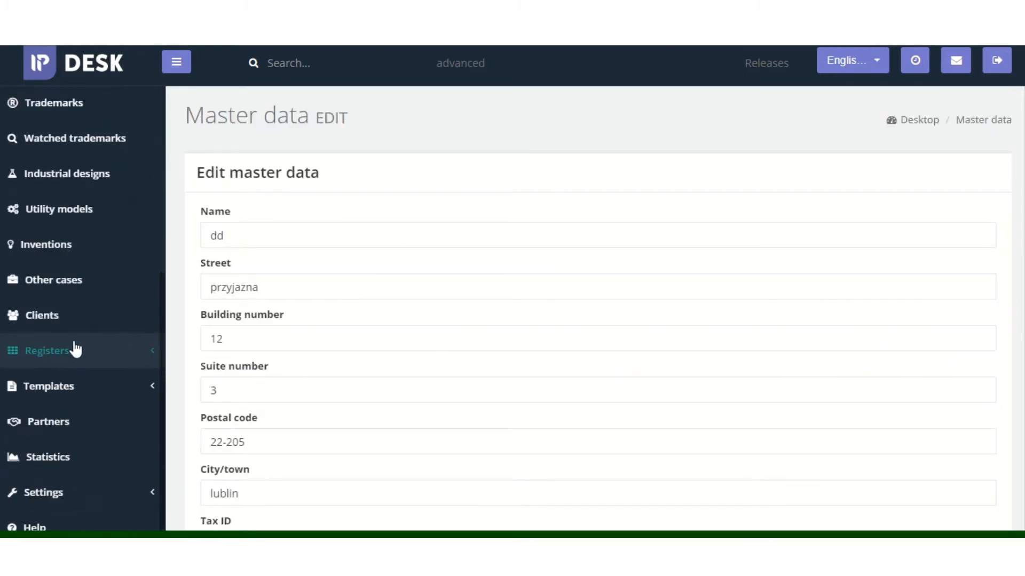
click(83, 493)
scroll(98, 478, down, 6)
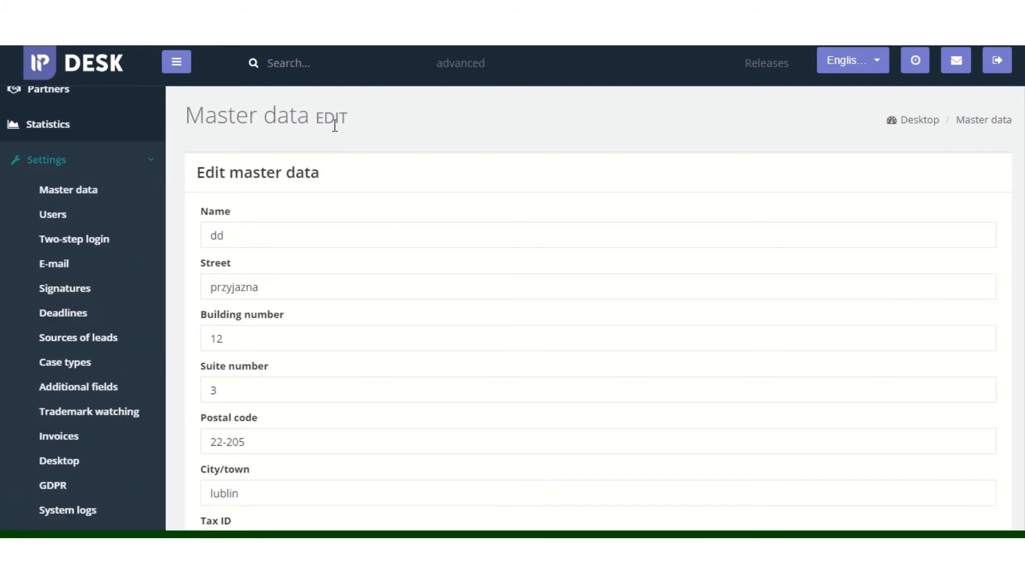
scroll(361, 224, down, 1)
scroll(361, 224, down, 10)
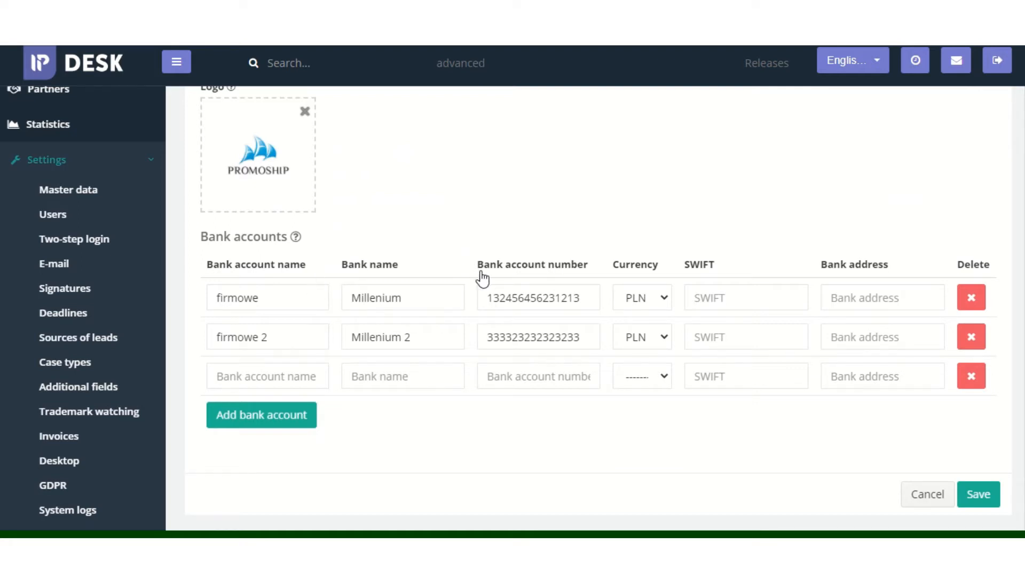
click(635, 305)
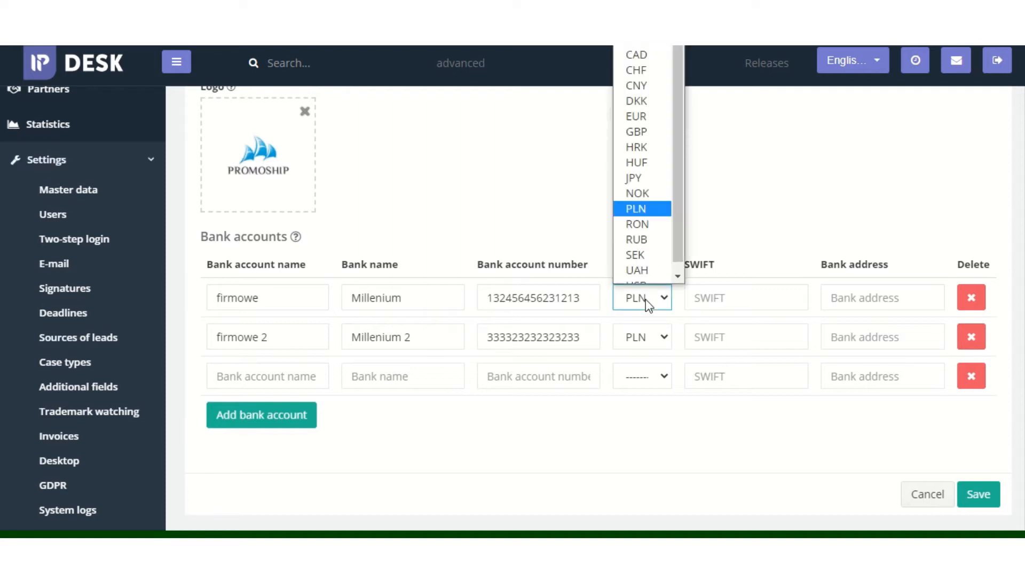
click(836, 248)
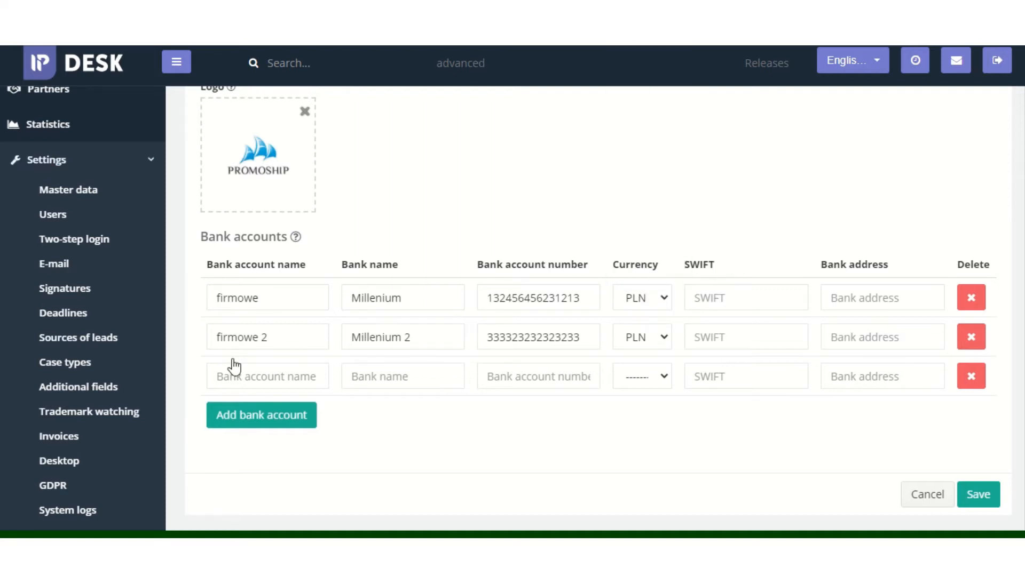
Open the VAT invoice reference in the Signatures settings and examine the case types it can be assigned to.
scroll(131, 360, down, 1)
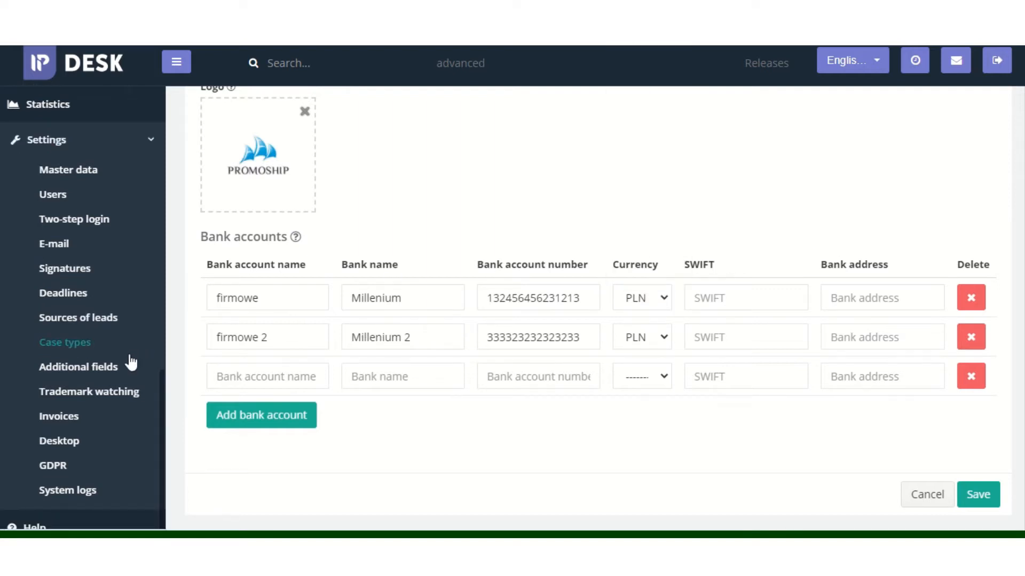
click(65, 268)
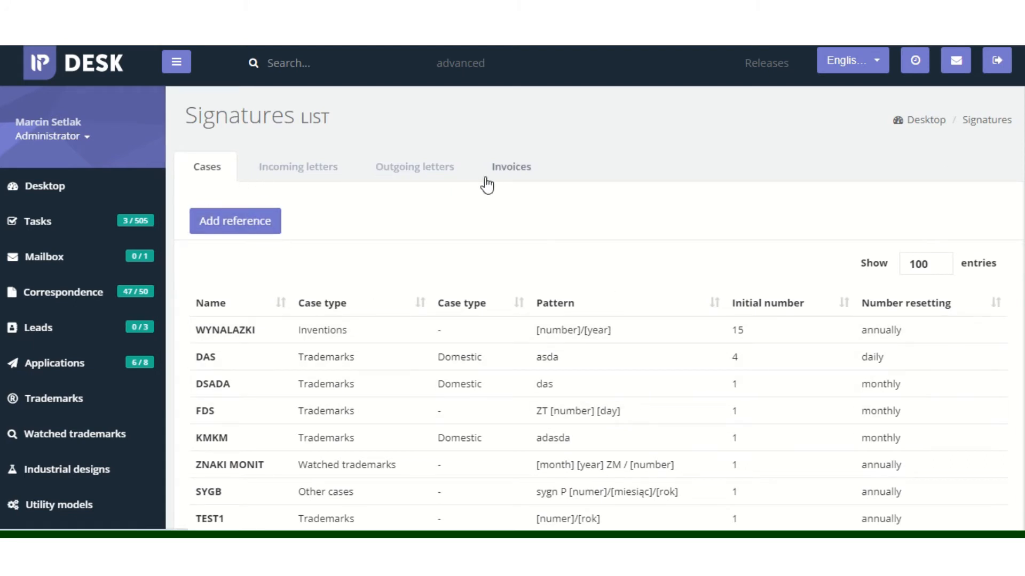
click(518, 172)
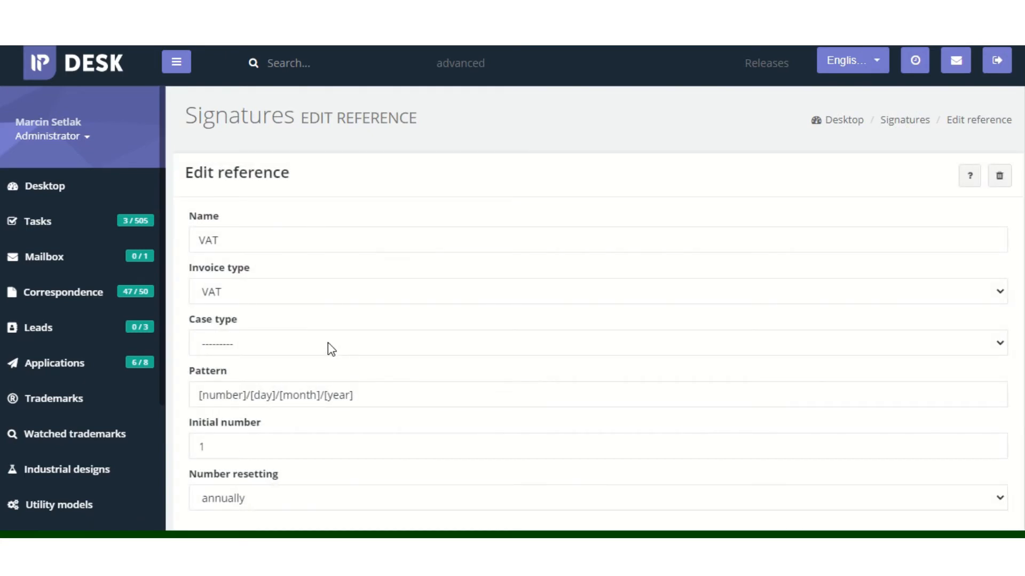
click(236, 345)
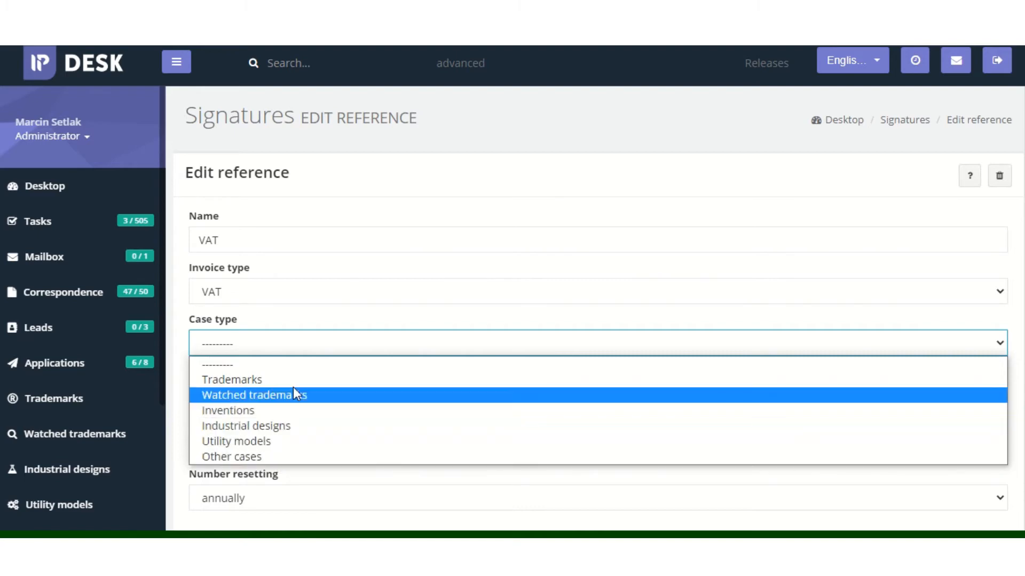
click(312, 353)
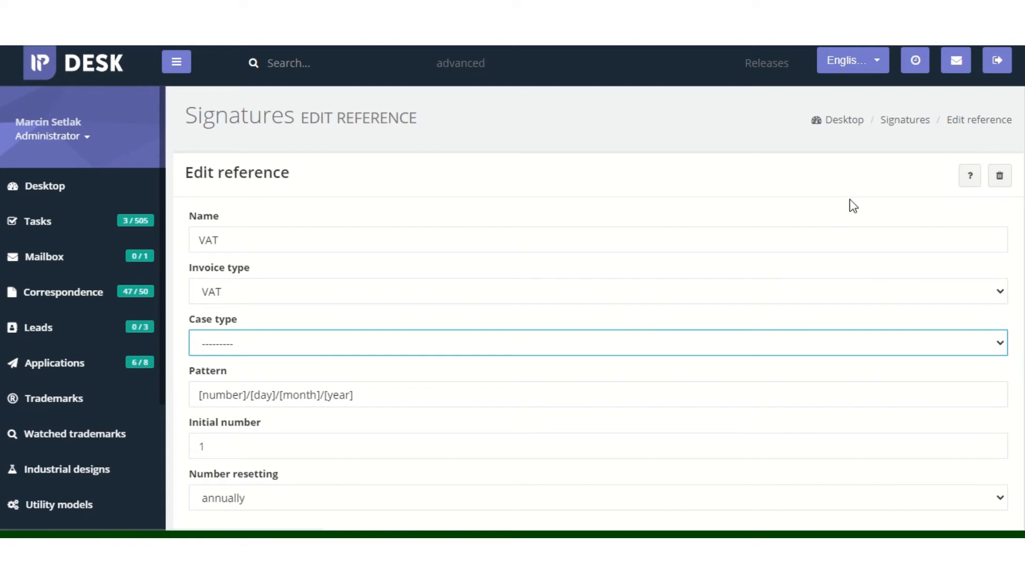
Consult the help on reference patterns and tags, and review the VAT reference's pattern, initial number and number resetting fields.
click(972, 180)
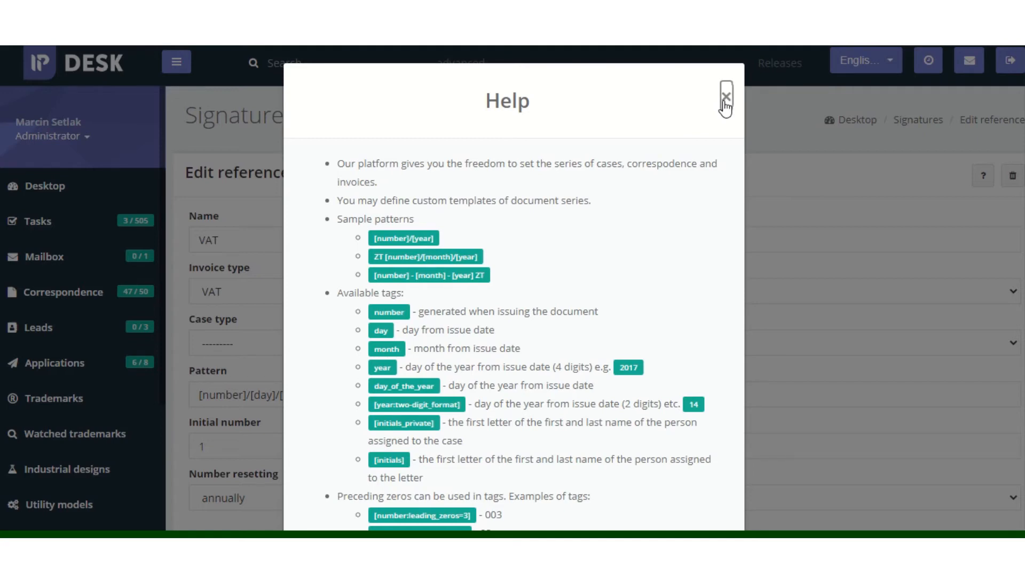
click(725, 102)
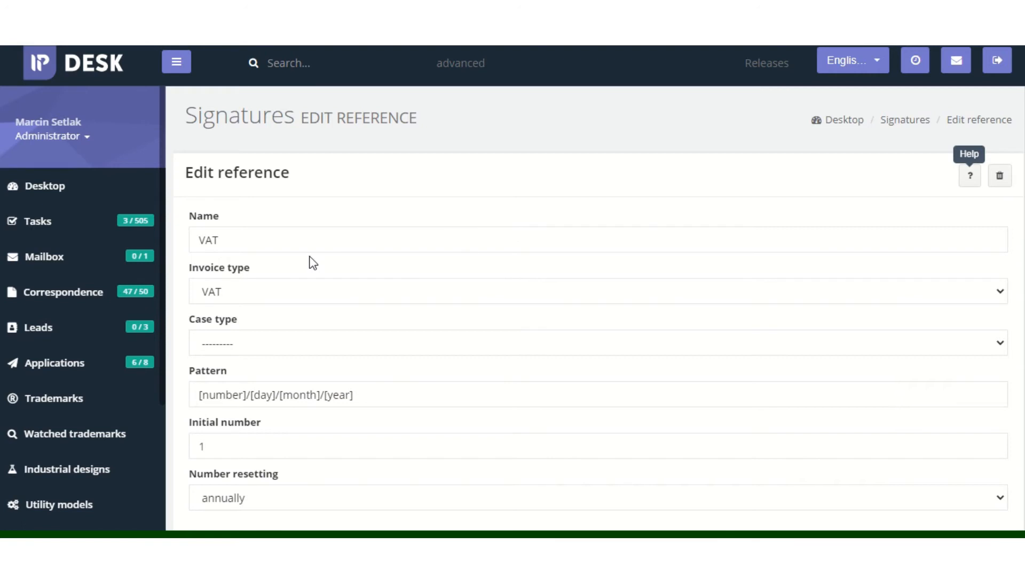
scroll(320, 260, down, 2)
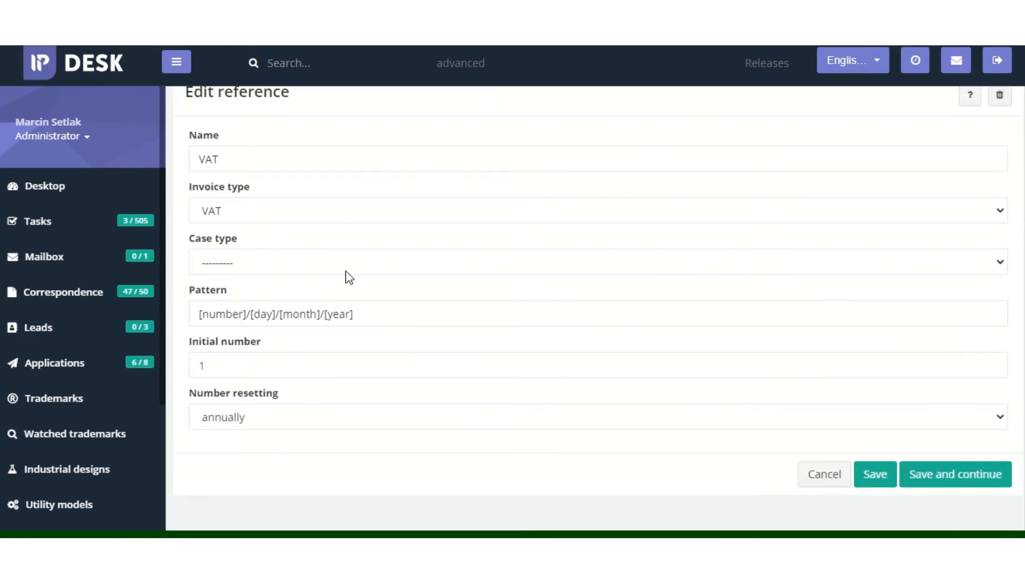
Open the Invoices settings and examine the additional data text and the sections beneath it.
scroll(103, 400, down, 5)
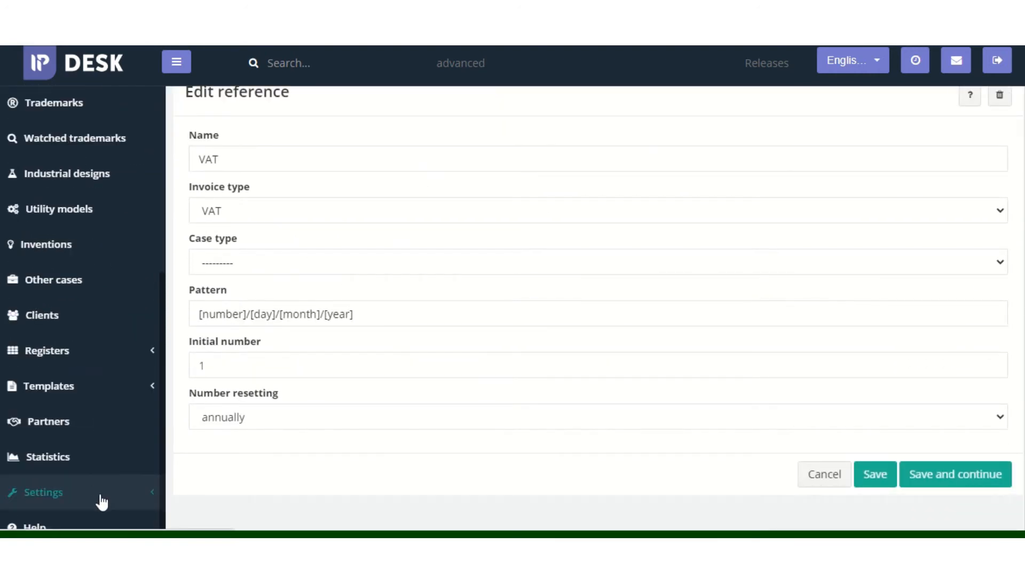
click(101, 502)
scroll(94, 480, down, 5)
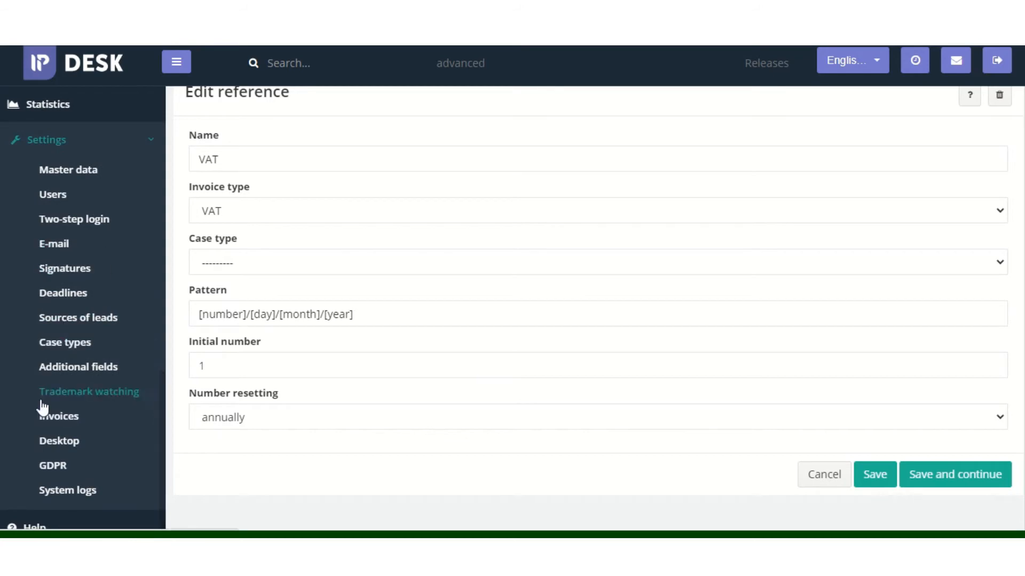
click(63, 421)
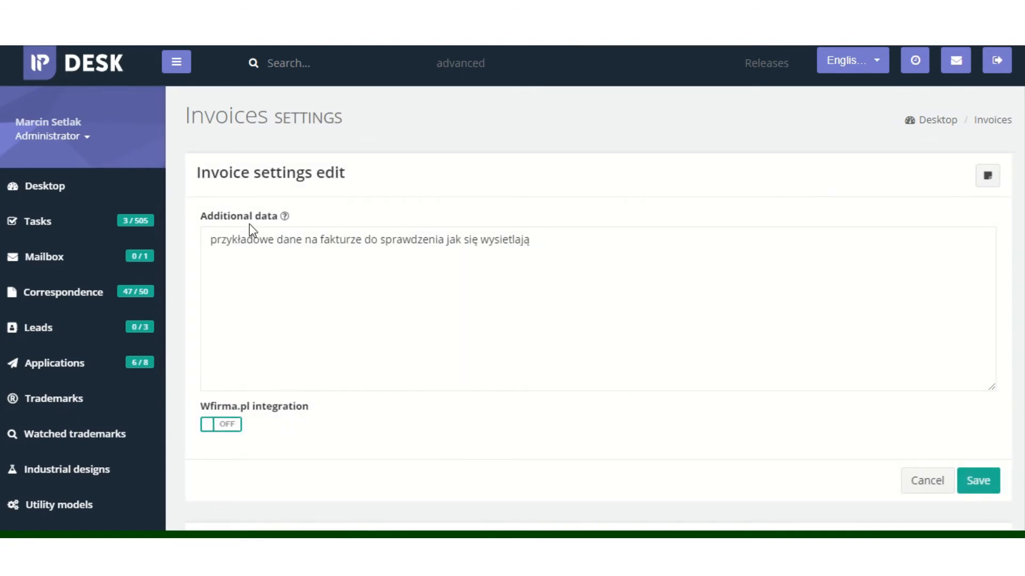
mouse_move(287, 216)
drag(208, 246, 549, 256)
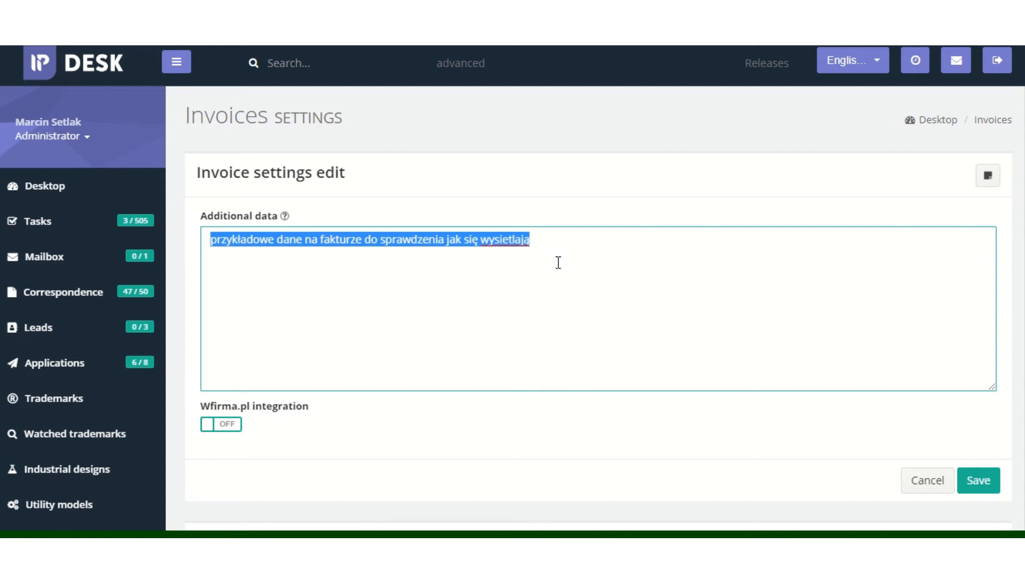
scroll(575, 277, down, 7)
Inspect the blank invoice e-mail template form and its content variables, close it unsaved, and review the existing e-mail templates.
click(993, 178)
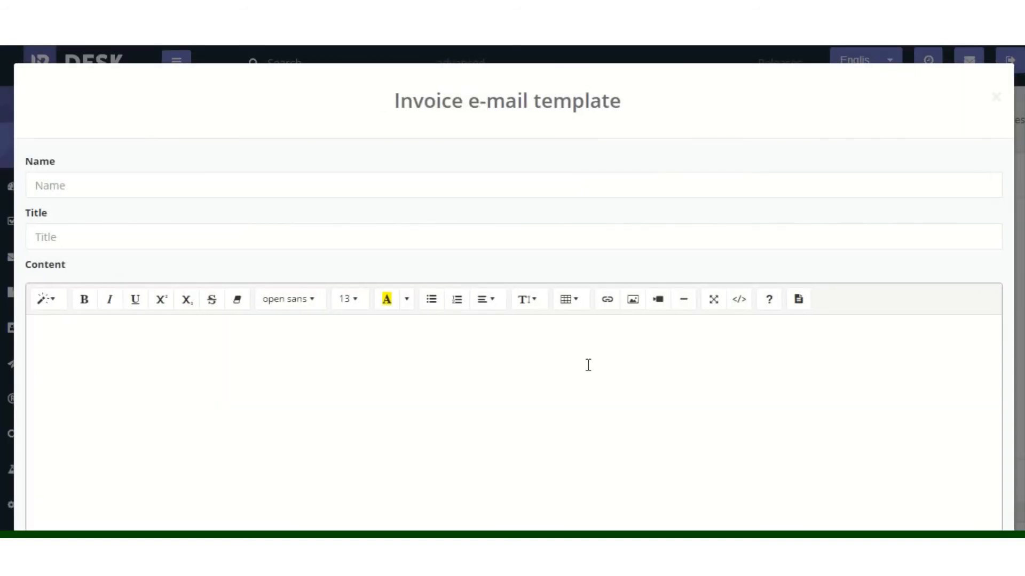
click(798, 299)
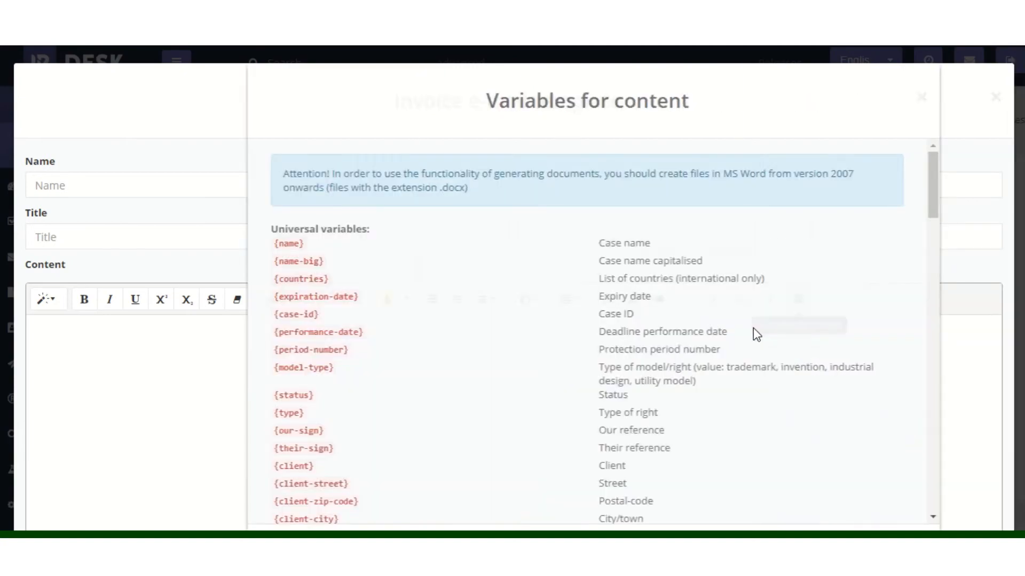
scroll(431, 422, down, 3)
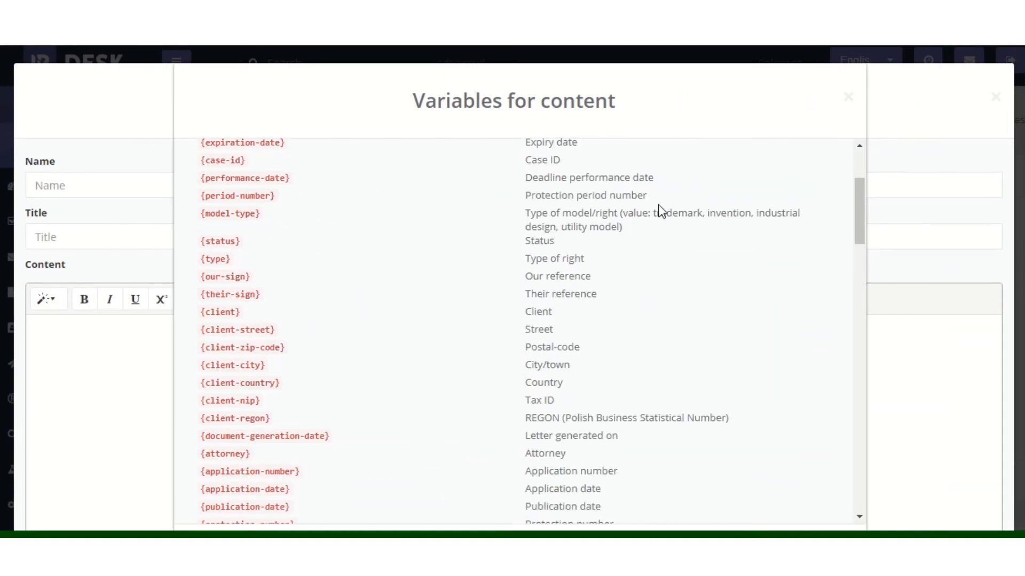
scroll(658, 204, up, 3)
click(848, 97)
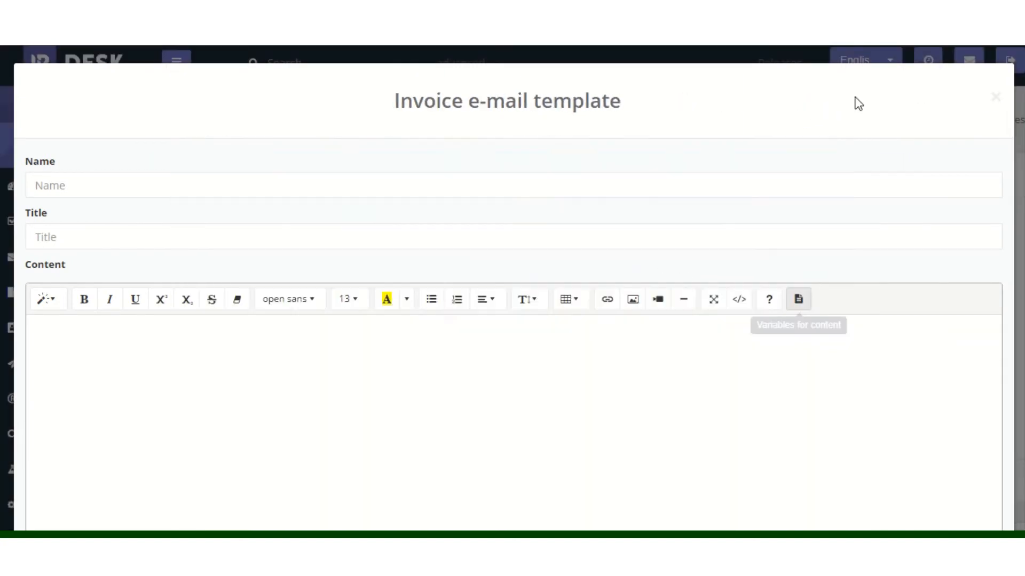
click(995, 98)
scroll(494, 284, down, 6)
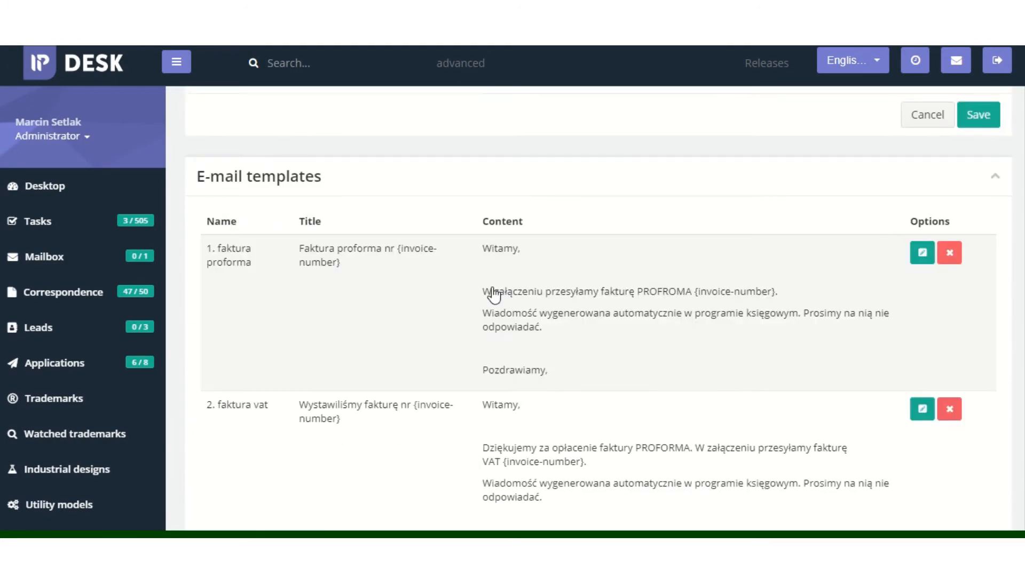
scroll(494, 293, down, 2)
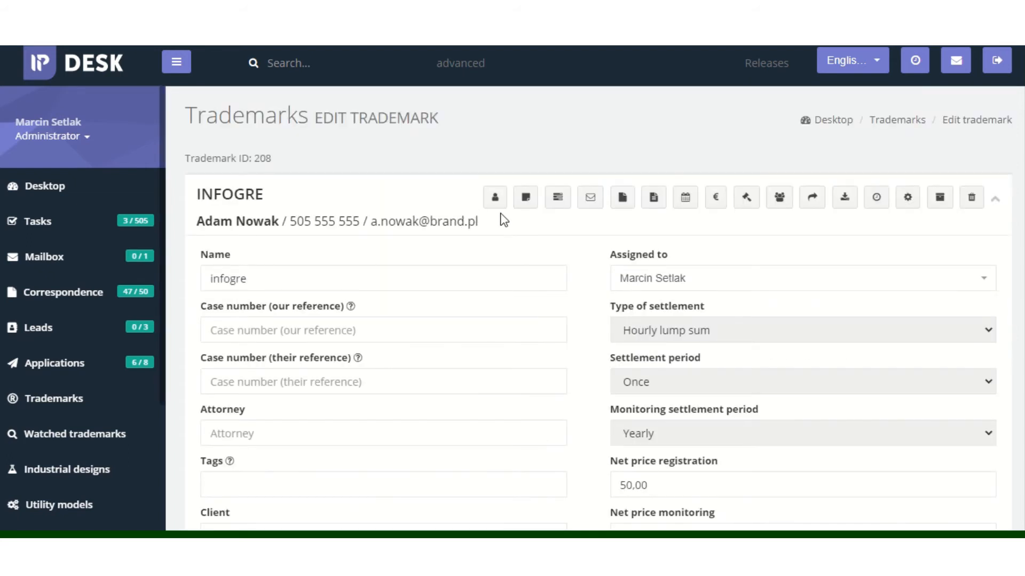
Review the INFOGRE trademark's Settlements table across all columns, from settlement type and amounts to document numbers and status.
scroll(600, 206, down, 20)
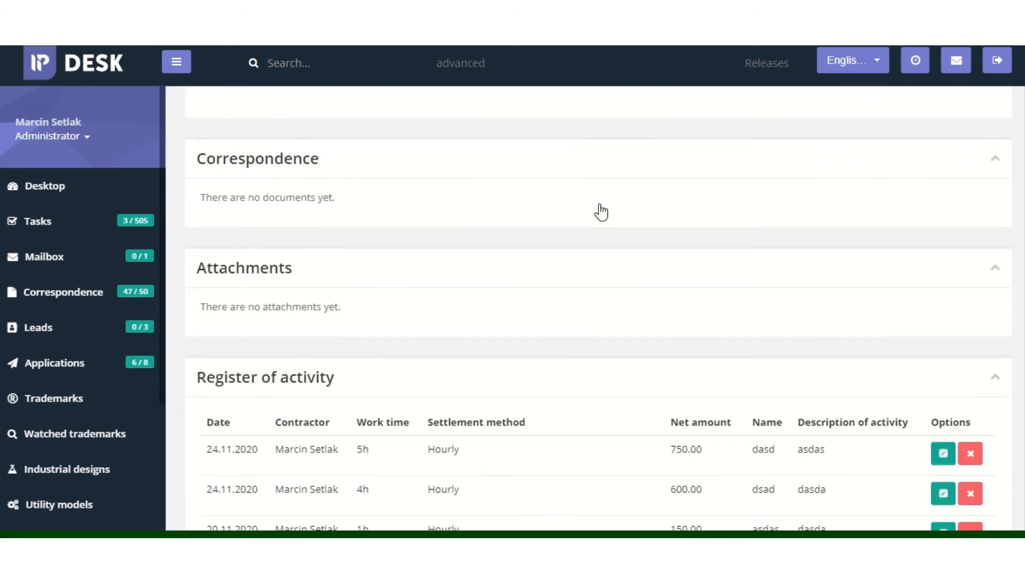
scroll(601, 212, down, 10)
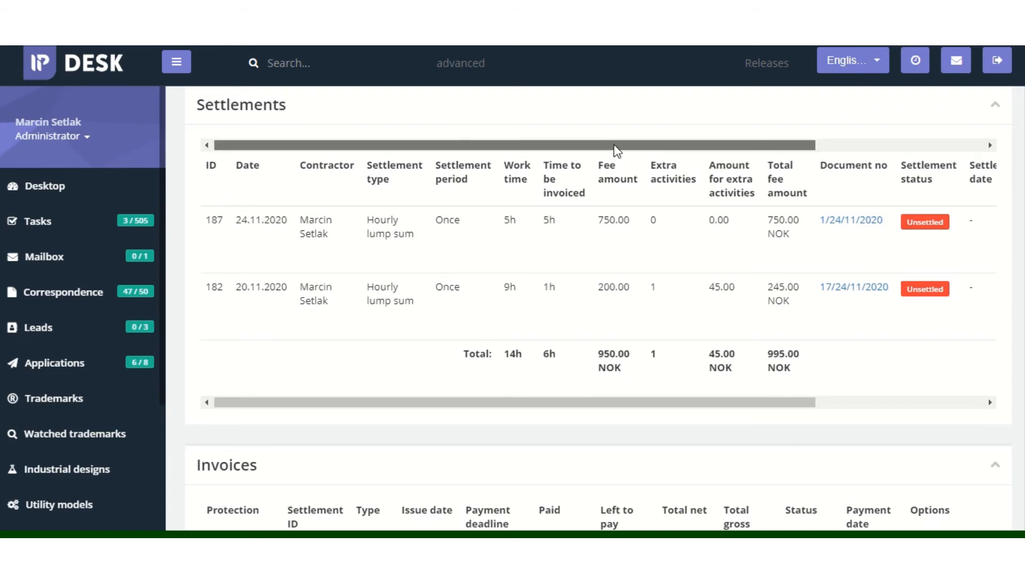
drag(612, 144, 836, 153)
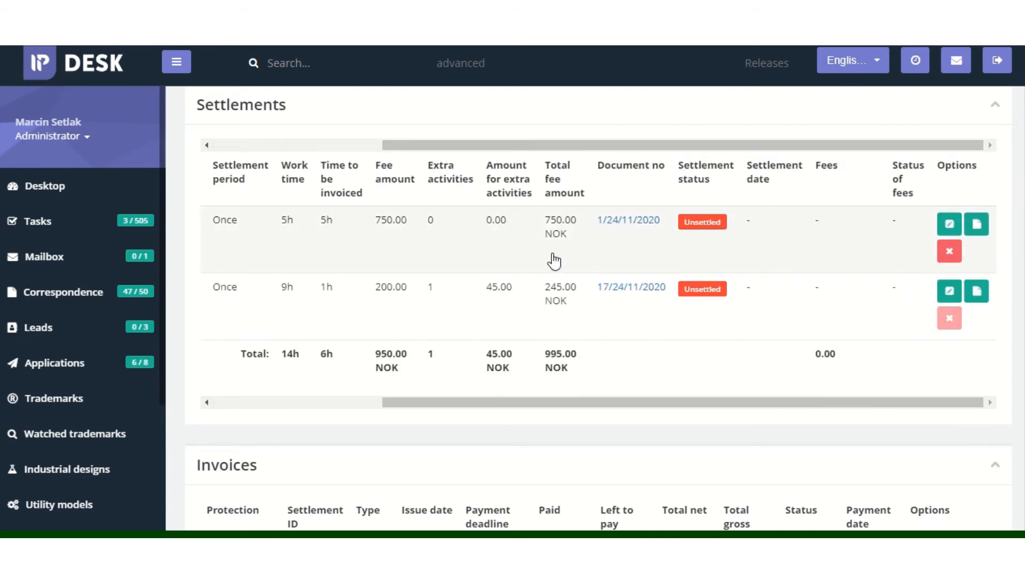
drag(592, 148, 229, 183)
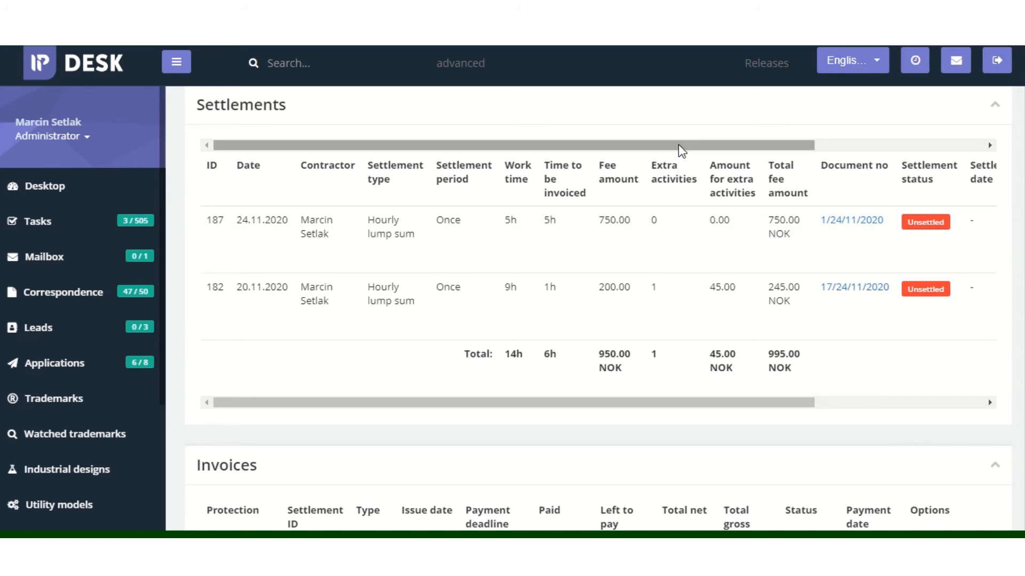
drag(682, 150, 850, 164)
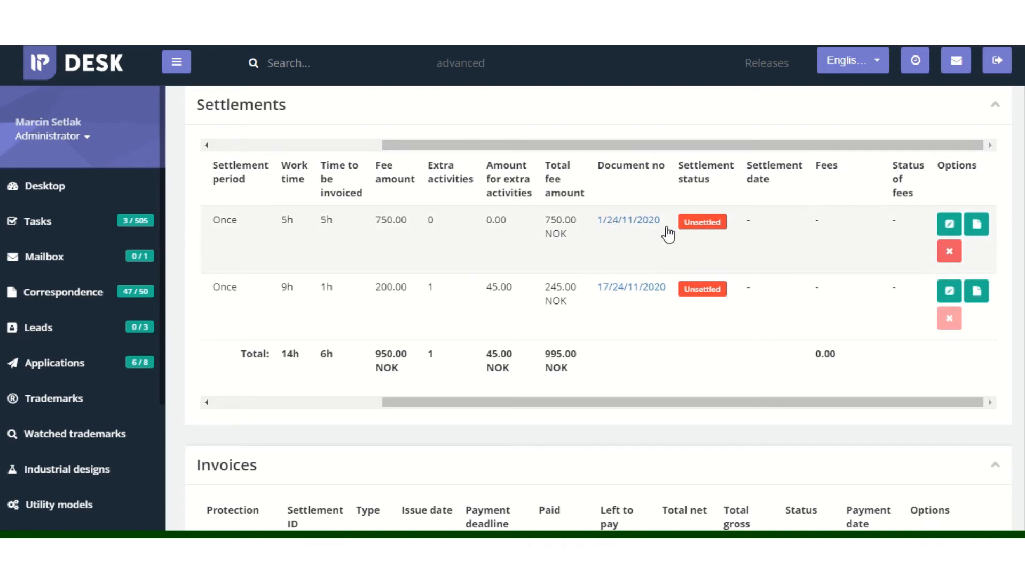
Start a VAT invoice for the INFOGRE settlement dated 24.11.2020.
click(975, 226)
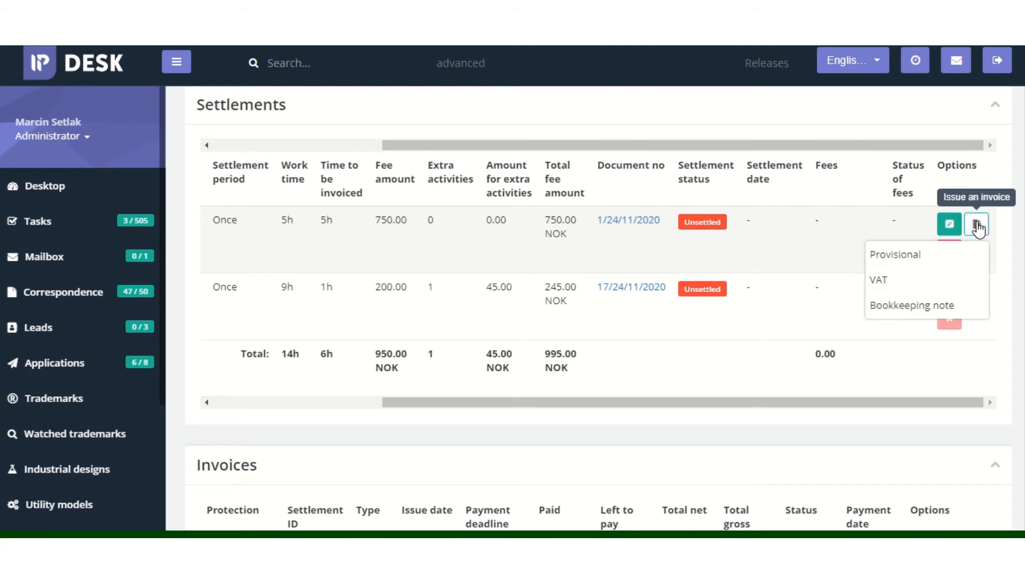
click(905, 284)
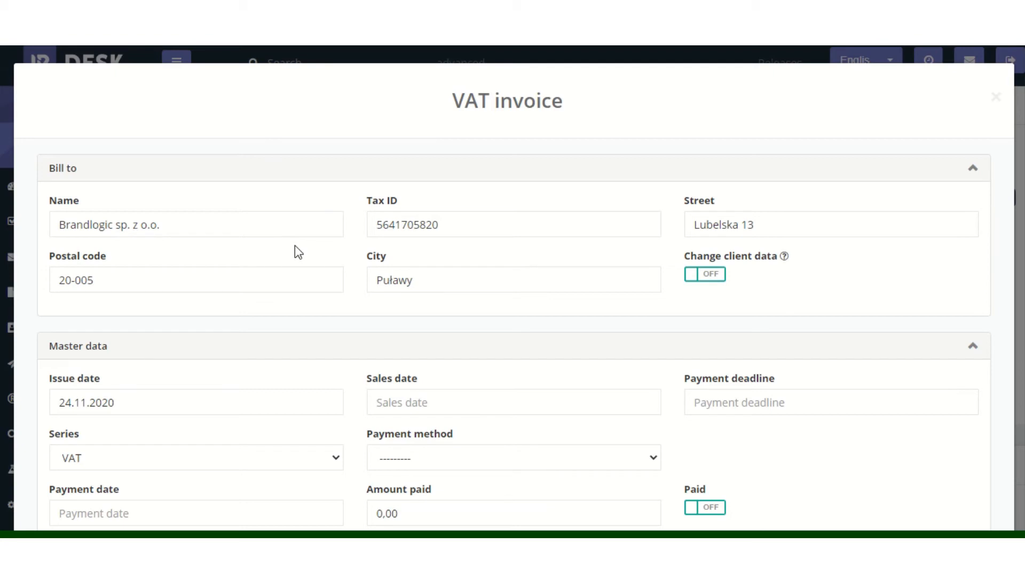
scroll(295, 252, down, 3)
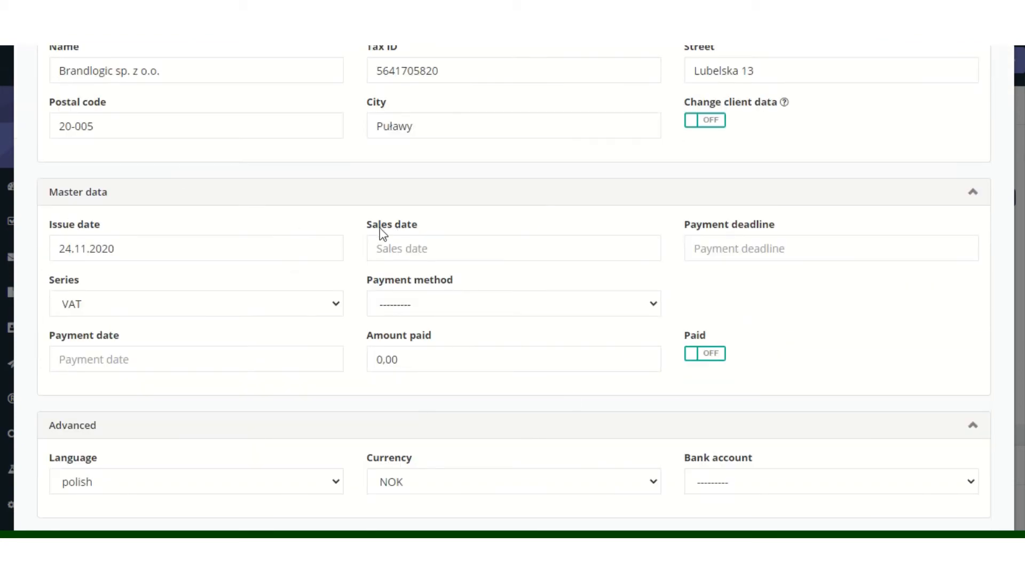
Set the invoice's sales date to 24.11.2020, payment deadline to 25.11.2020 and payment method to Transfer.
click(419, 251)
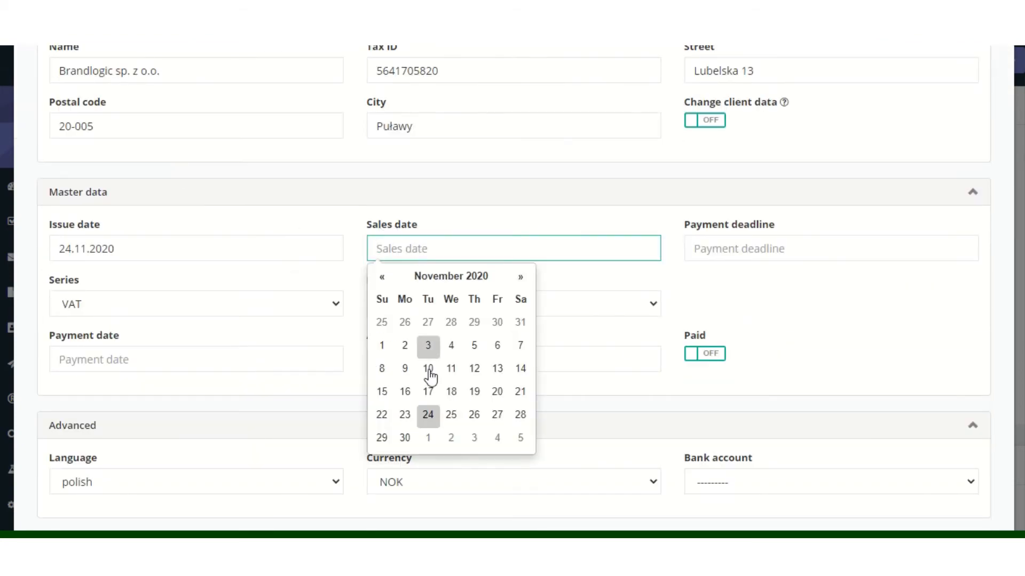
click(432, 420)
click(785, 245)
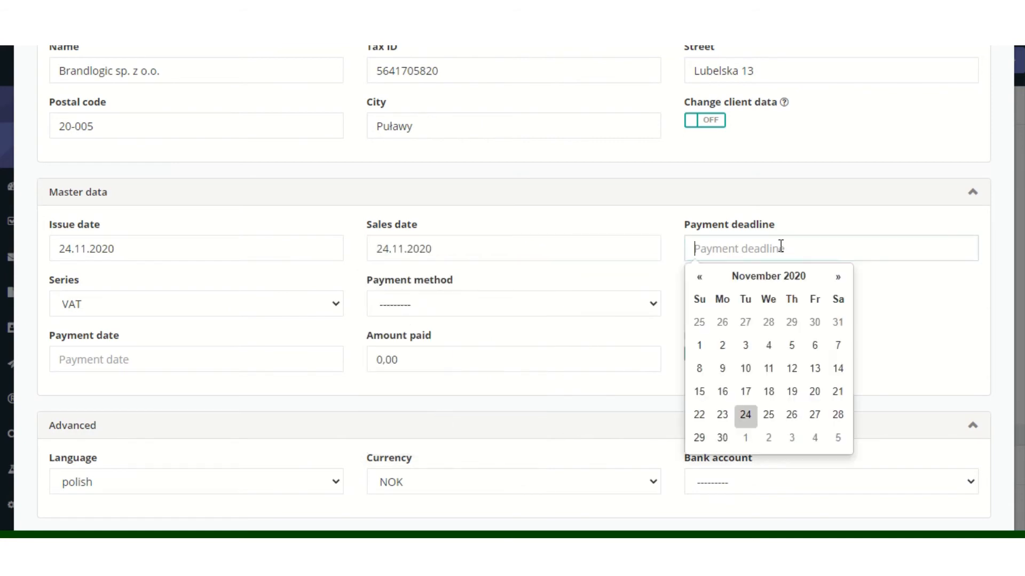
click(770, 416)
click(514, 305)
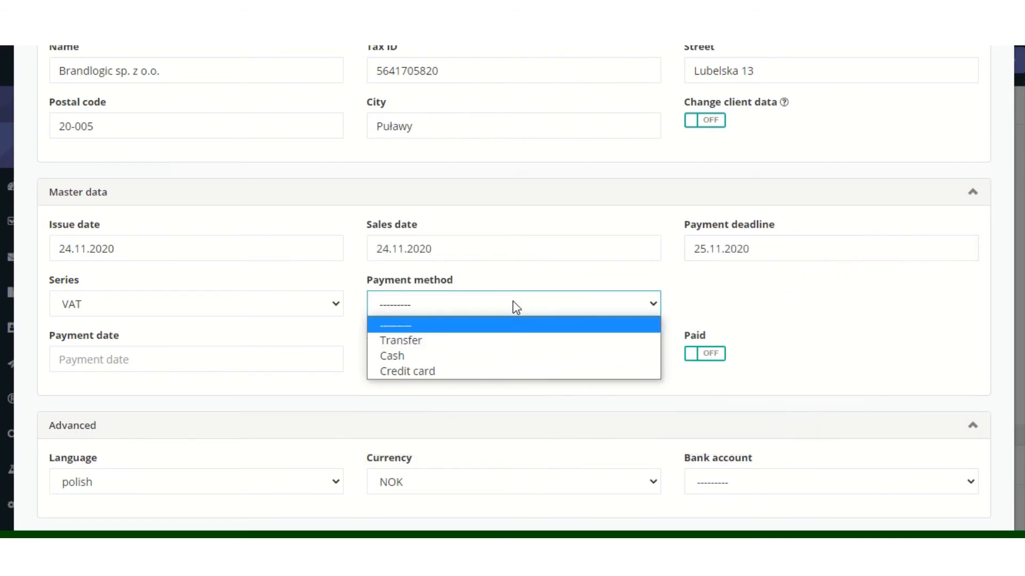
click(524, 341)
scroll(801, 278, down, 2)
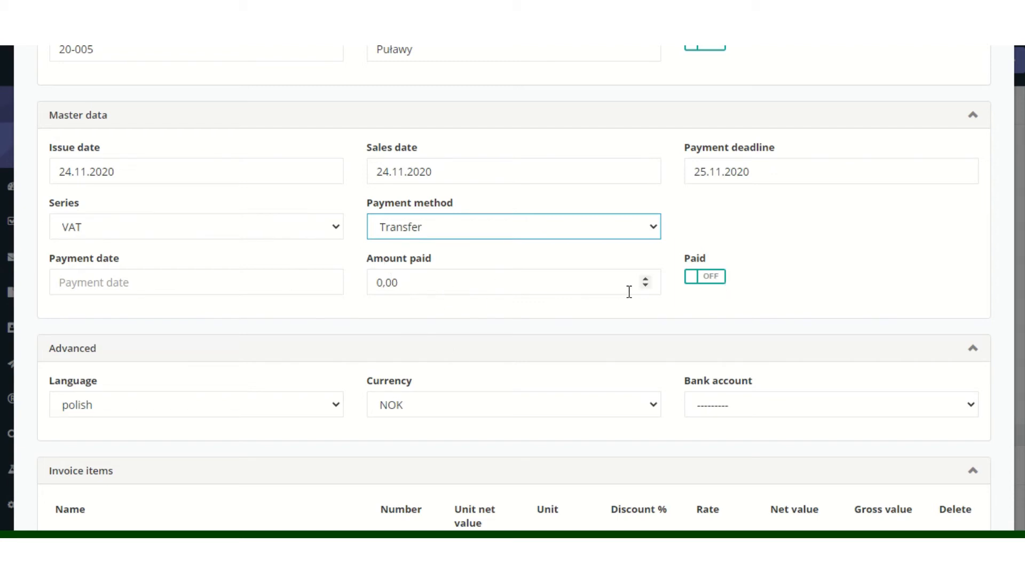
Clear the invoice's language selection and go to its currency field.
scroll(869, 233, down, 4)
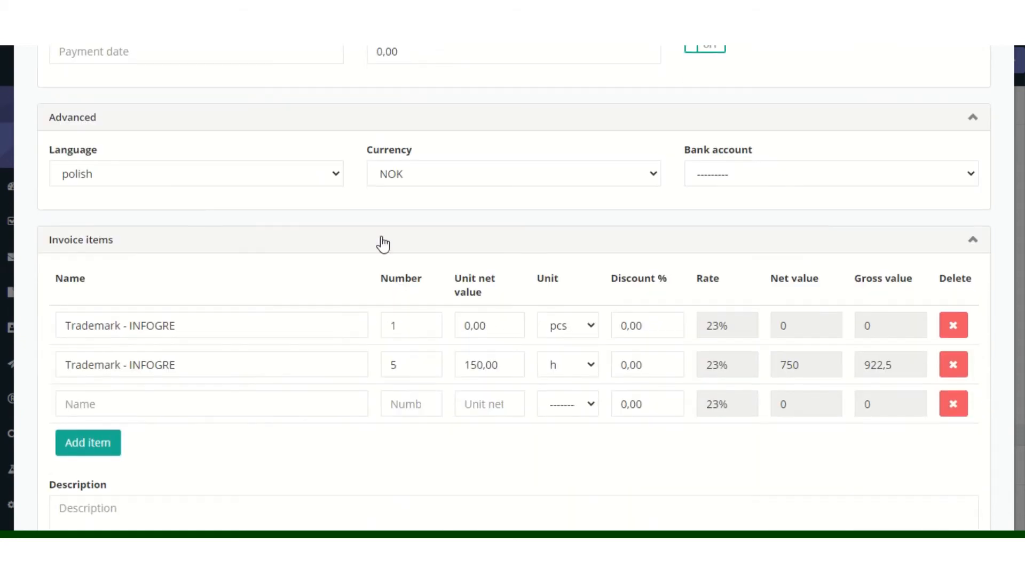
click(183, 179)
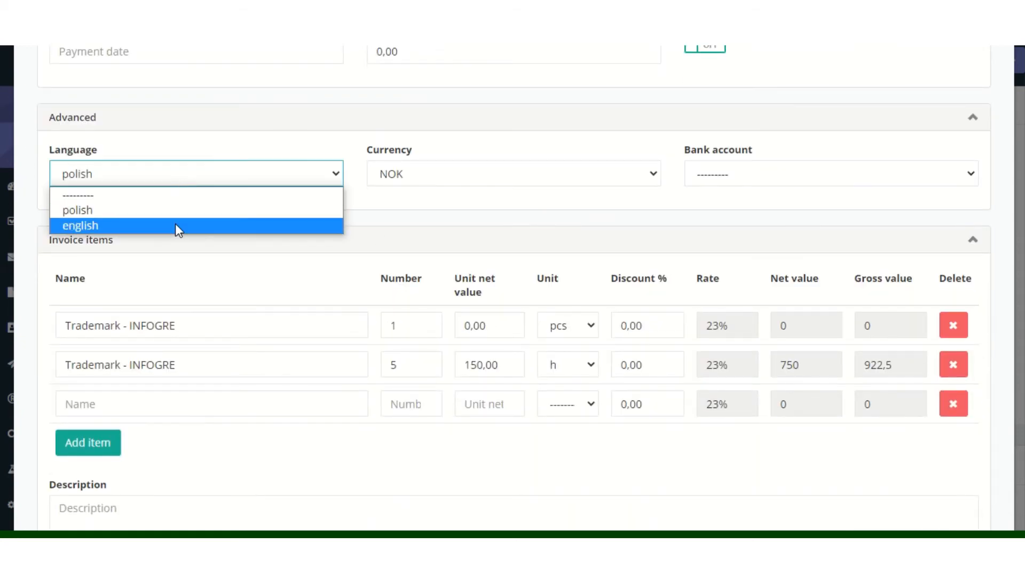
click(181, 197)
click(410, 181)
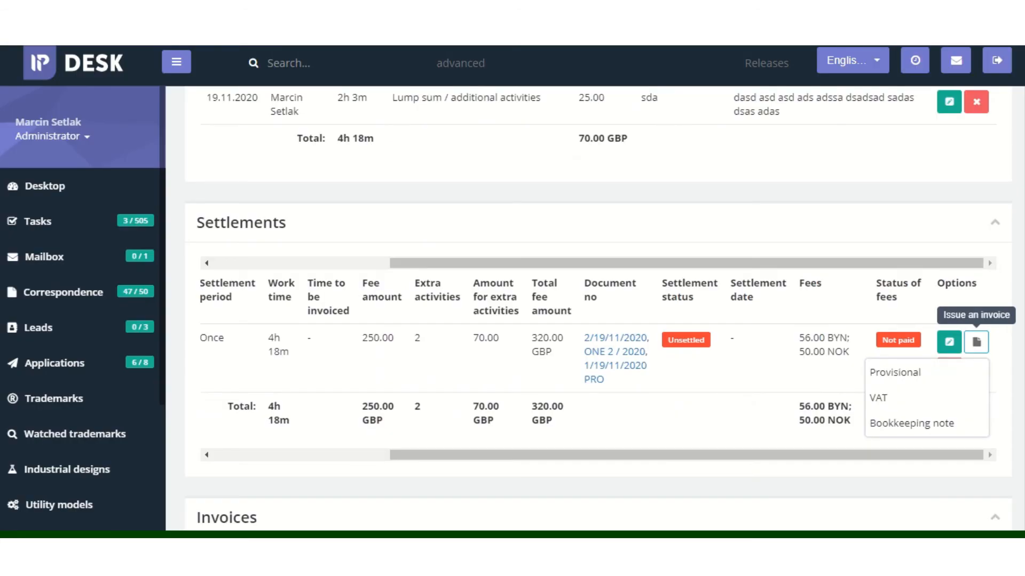
Examine the currency and settlement status fields of the trademark case settled in GBP.
scroll(737, 151, up, 20)
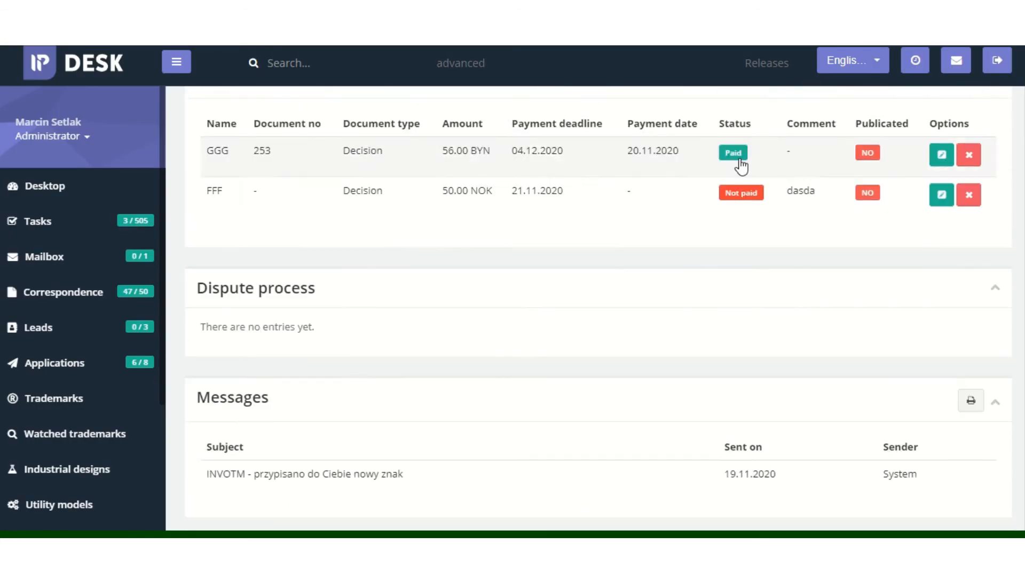
scroll(745, 191, up, 10)
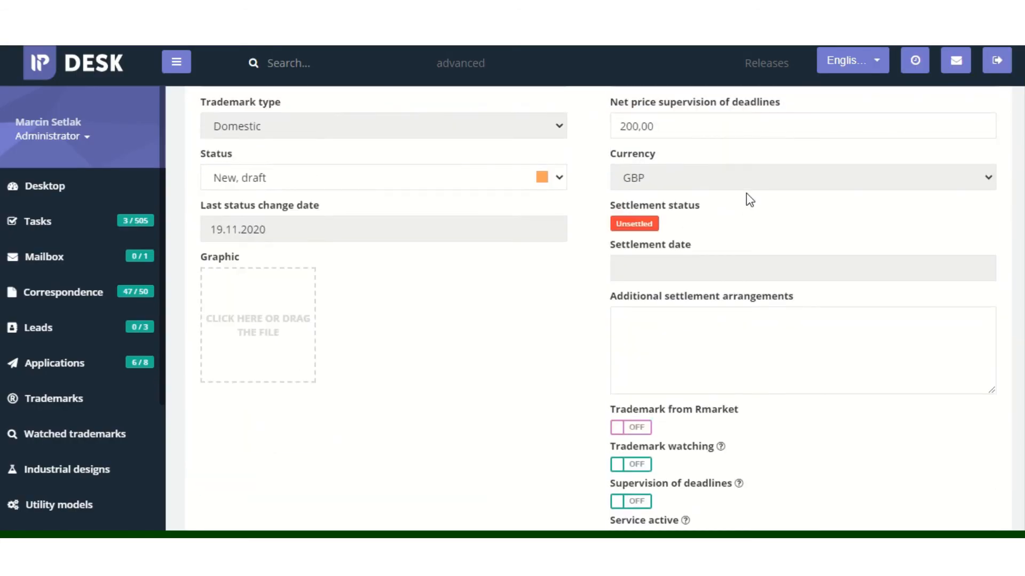
drag(610, 231, 665, 255)
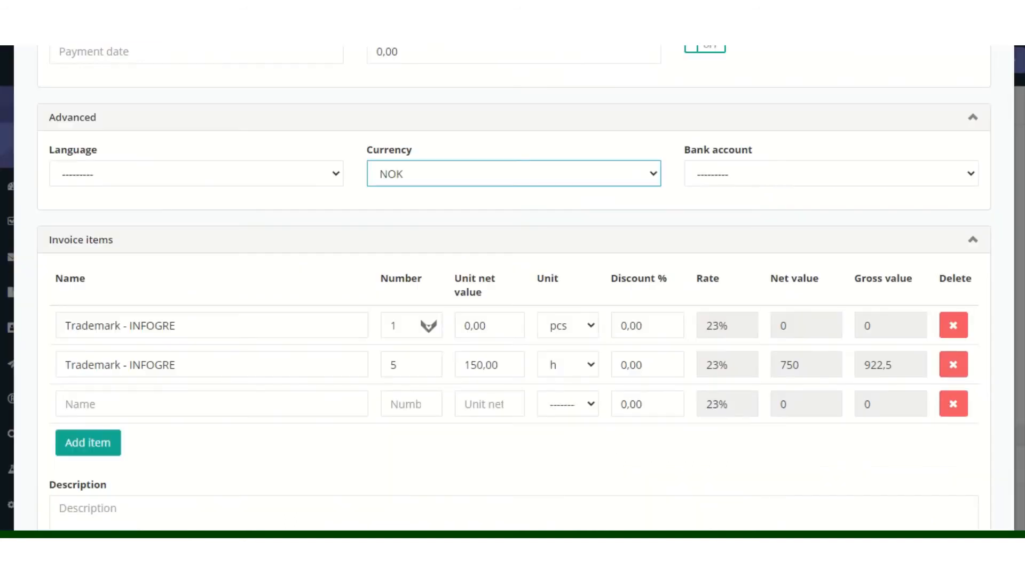
Check the bank account choices on the invoice, and review the bank accounts defined in the Master data settings.
click(717, 174)
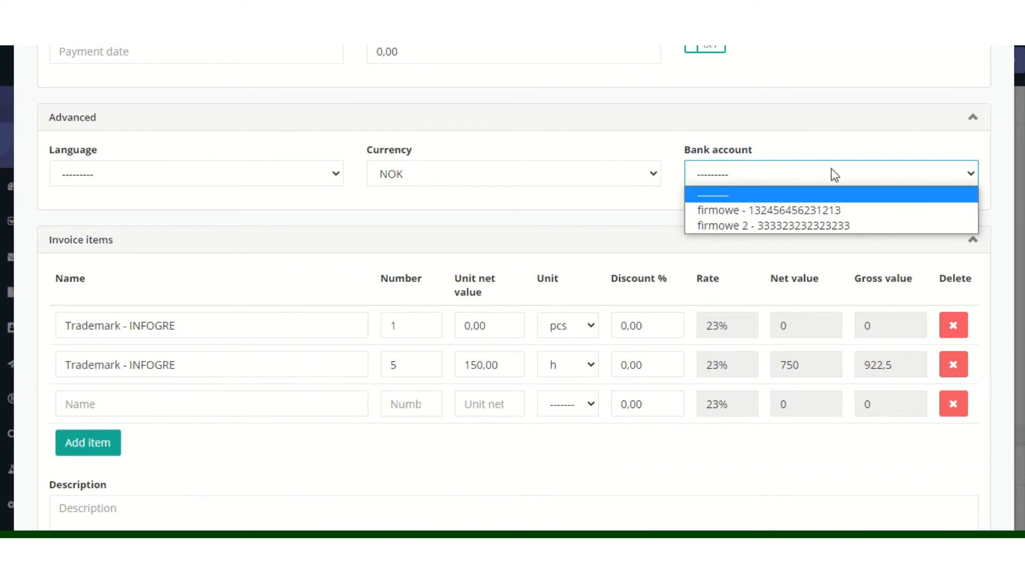
key(Escape)
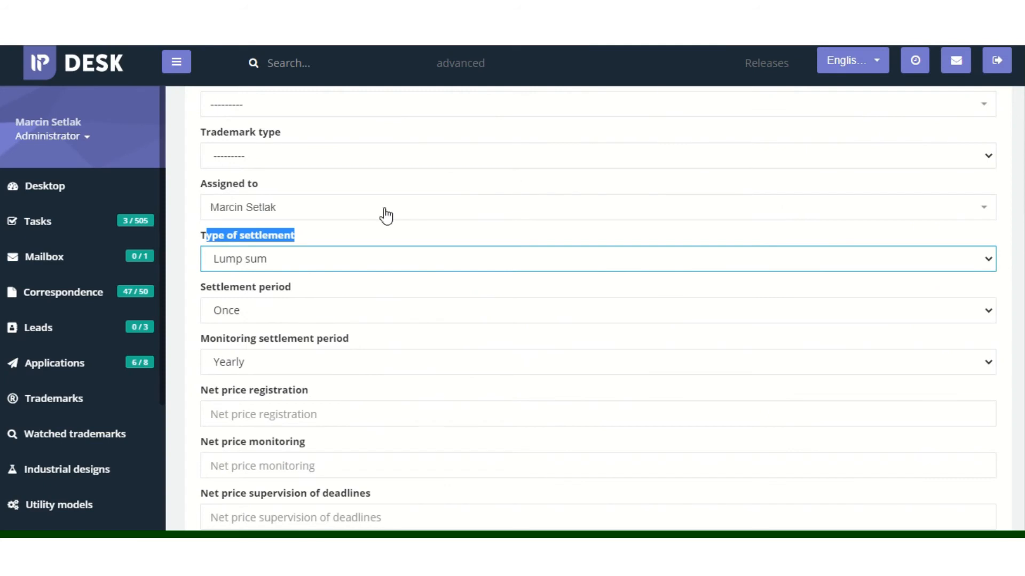
scroll(374, 208, up, 7)
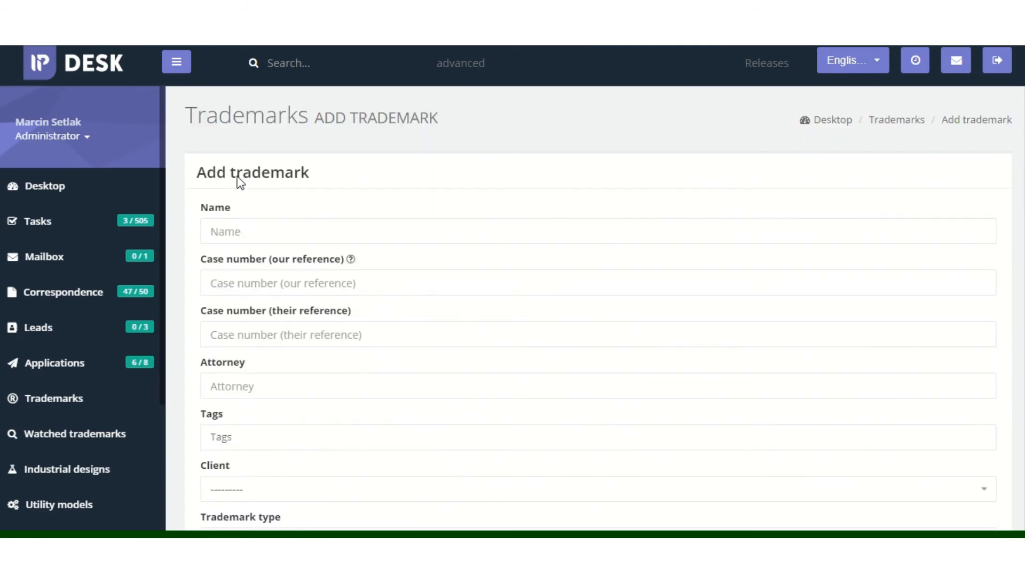
scroll(42, 469, down, 5)
click(73, 489)
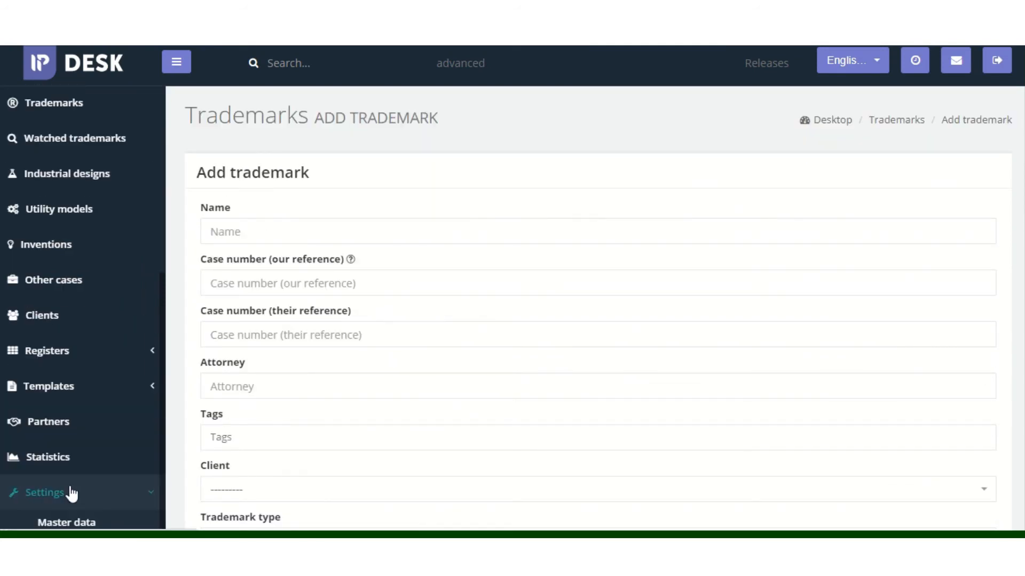
scroll(72, 374, down, 5)
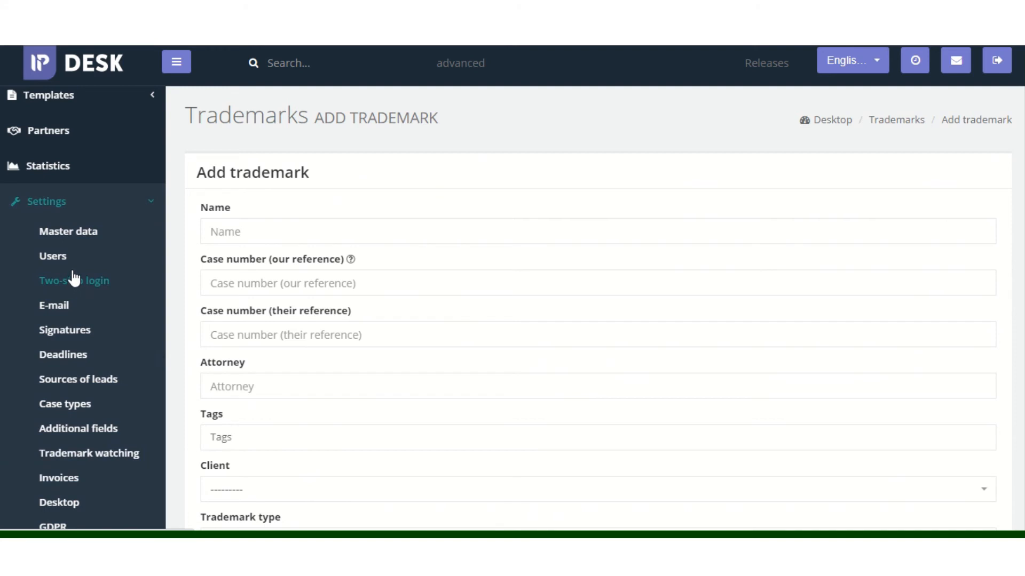
click(72, 233)
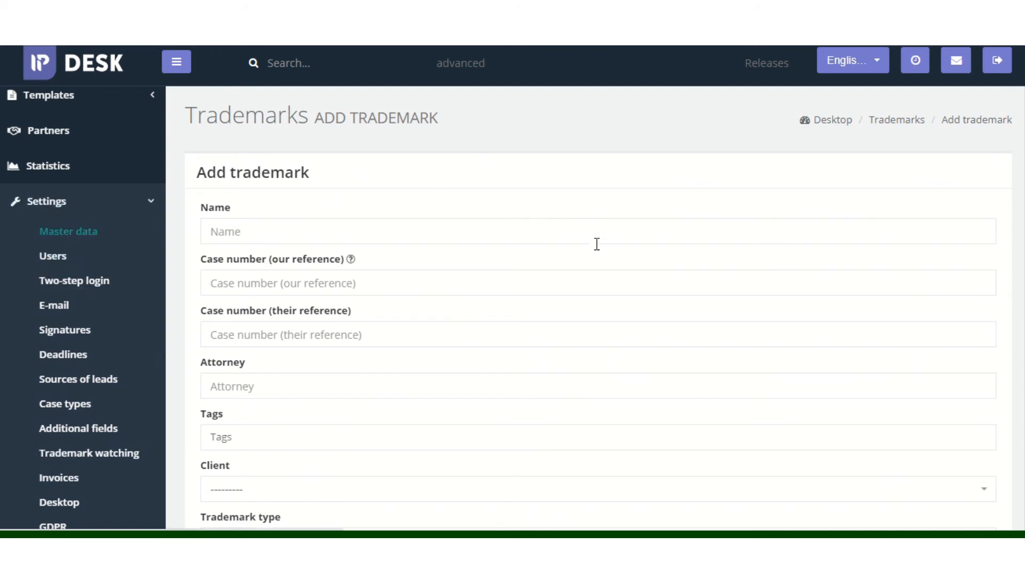
scroll(614, 294, down, 10)
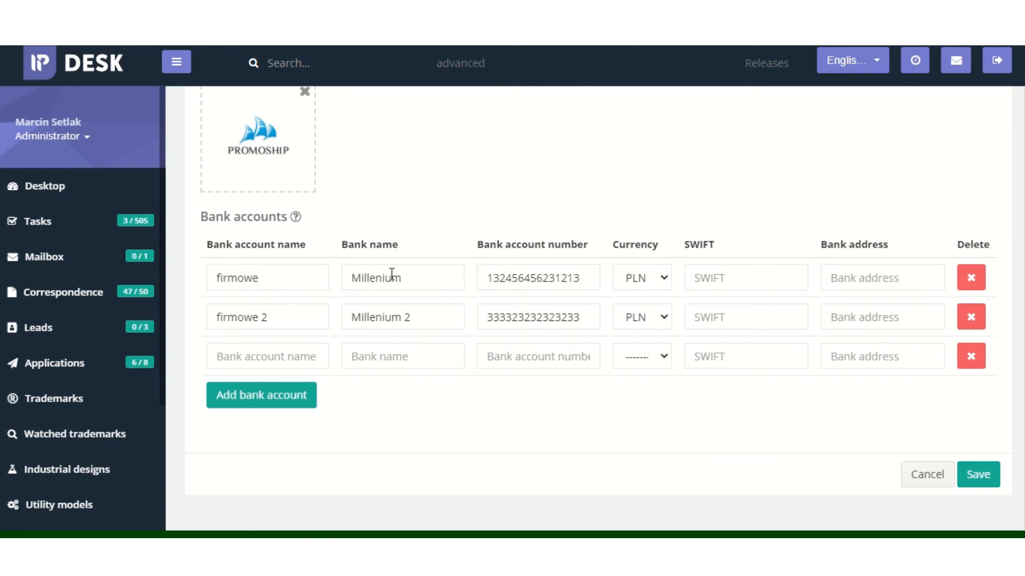
drag(210, 276, 284, 277)
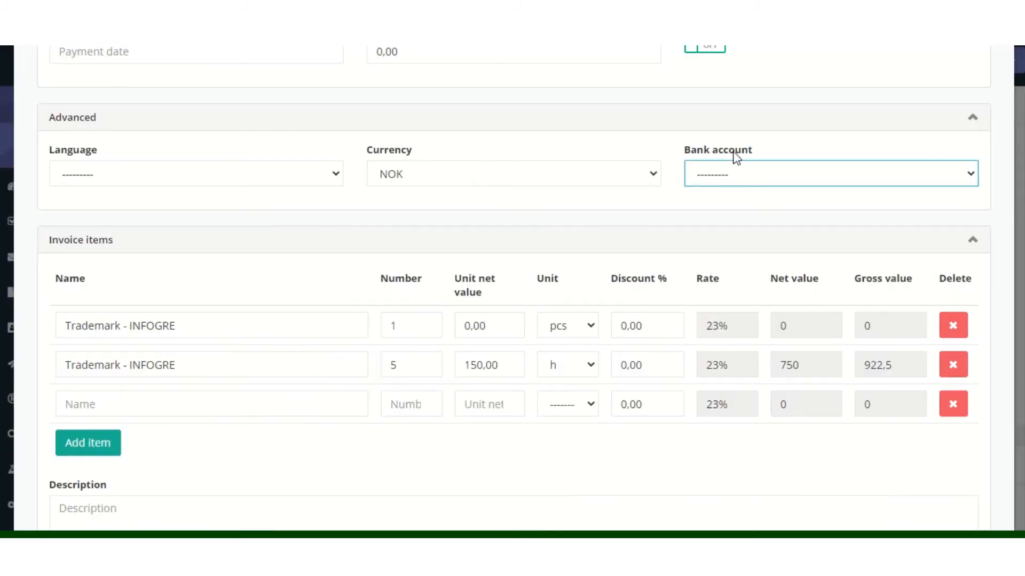
Select the firmowe bank account for the VAT invoice, and review its items and description field.
click(739, 171)
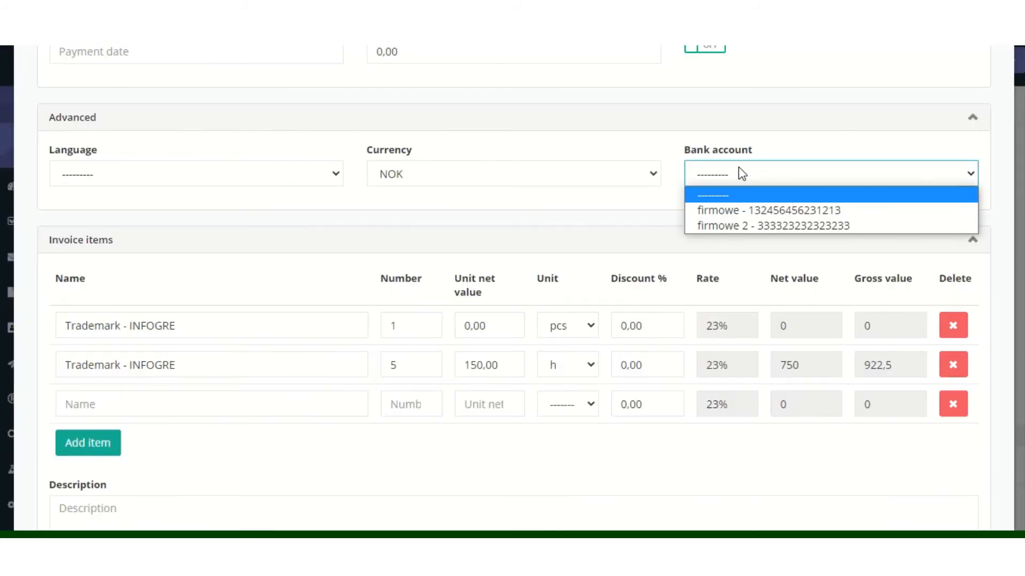
click(756, 204)
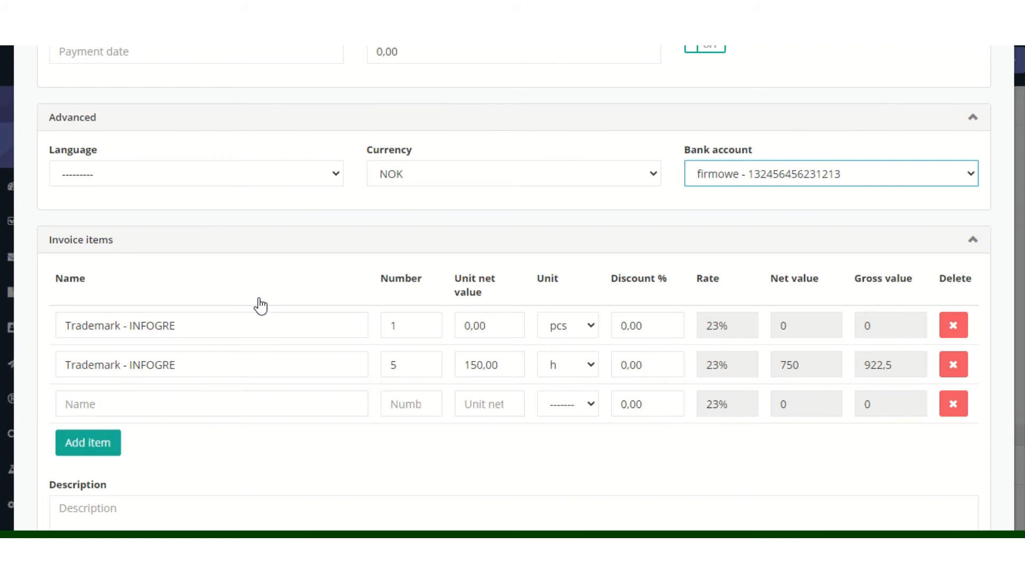
scroll(260, 305, down, 3)
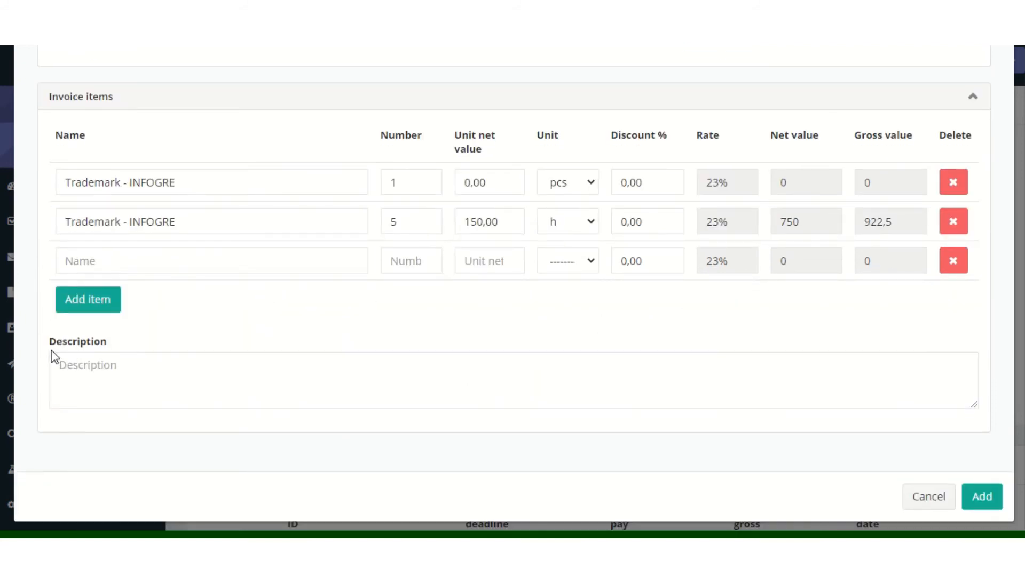
drag(49, 346, 103, 344)
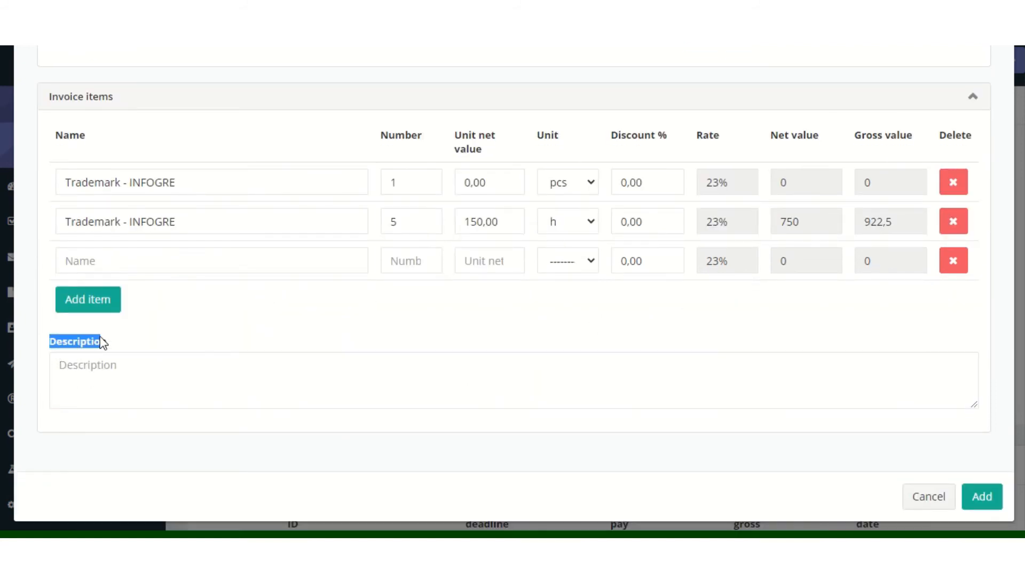
click(122, 378)
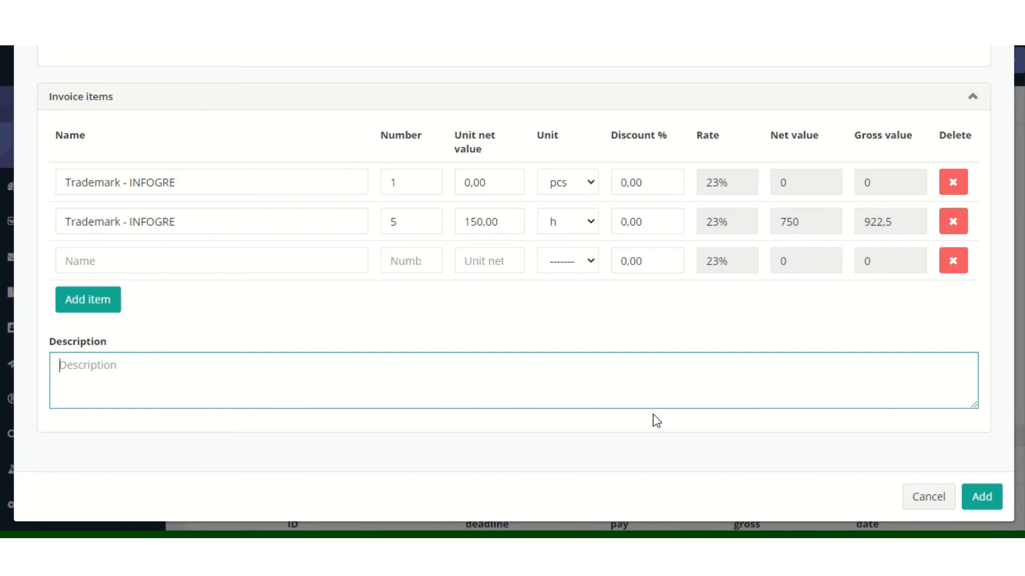
Set the invoice language to polish and add the VAT invoice to the INFOGRE trademark.
click(981, 497)
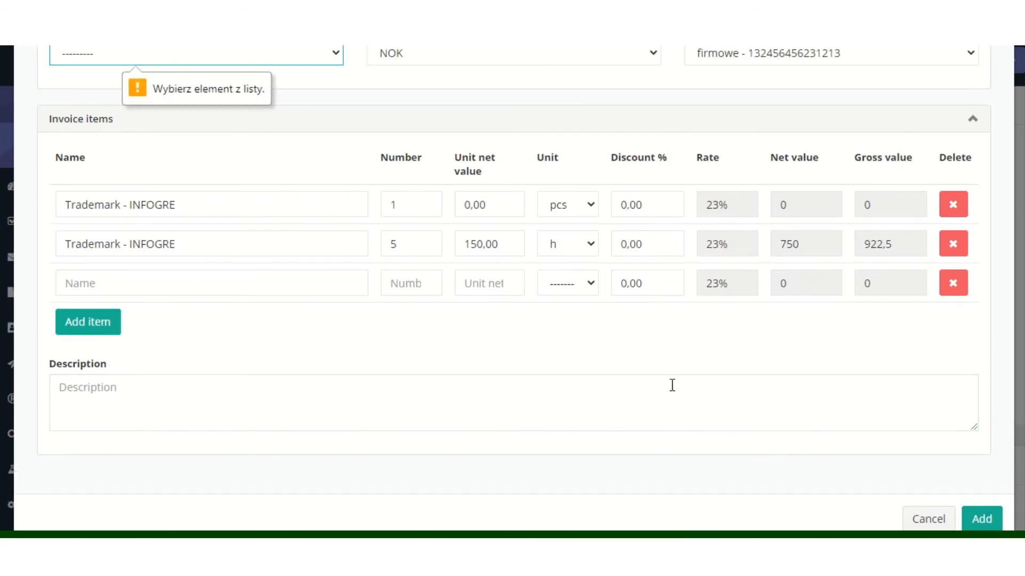
scroll(96, 201, up, 3)
click(96, 207)
click(101, 242)
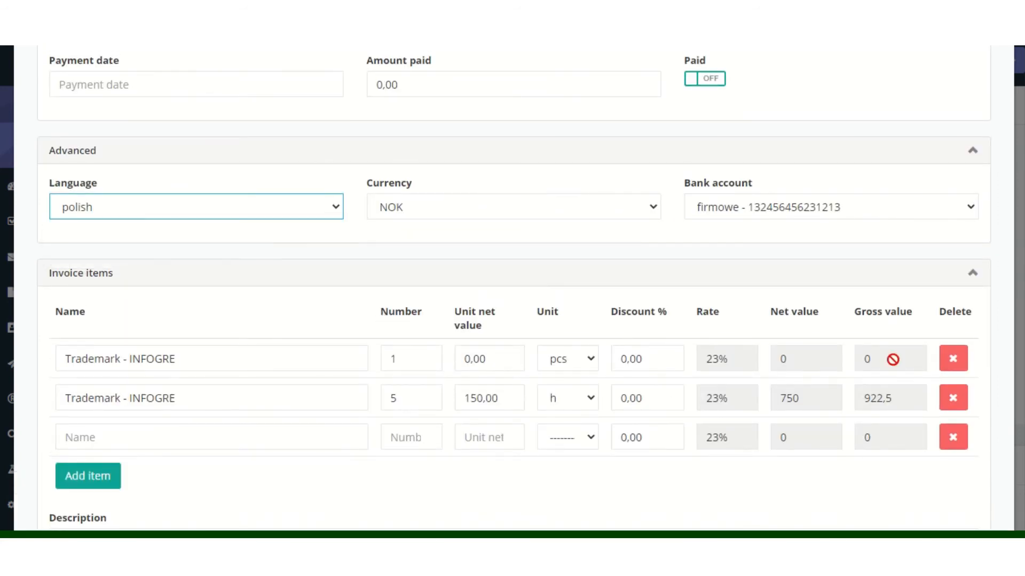
scroll(894, 360, down, 3)
click(984, 498)
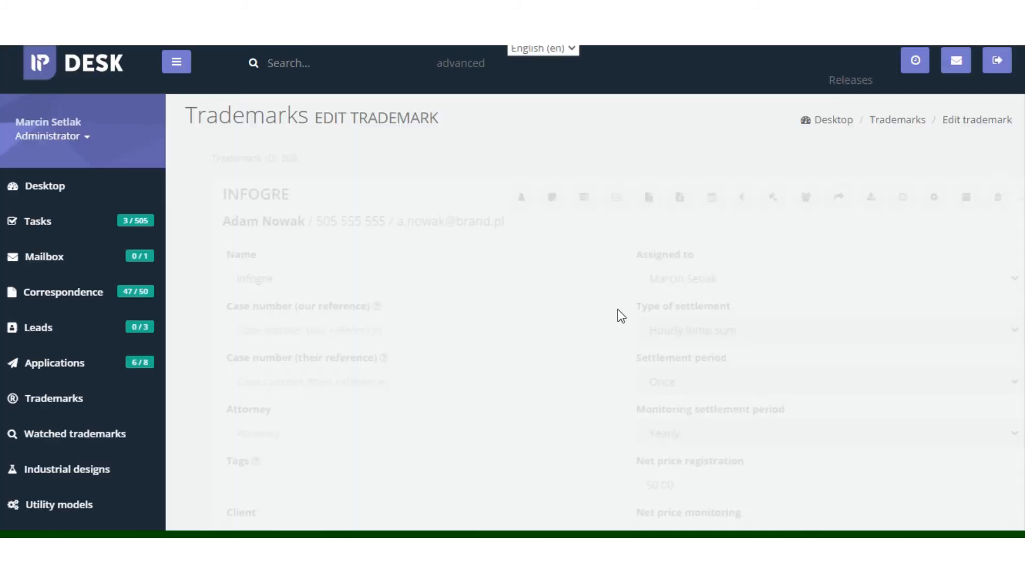
scroll(752, 304, down, 20)
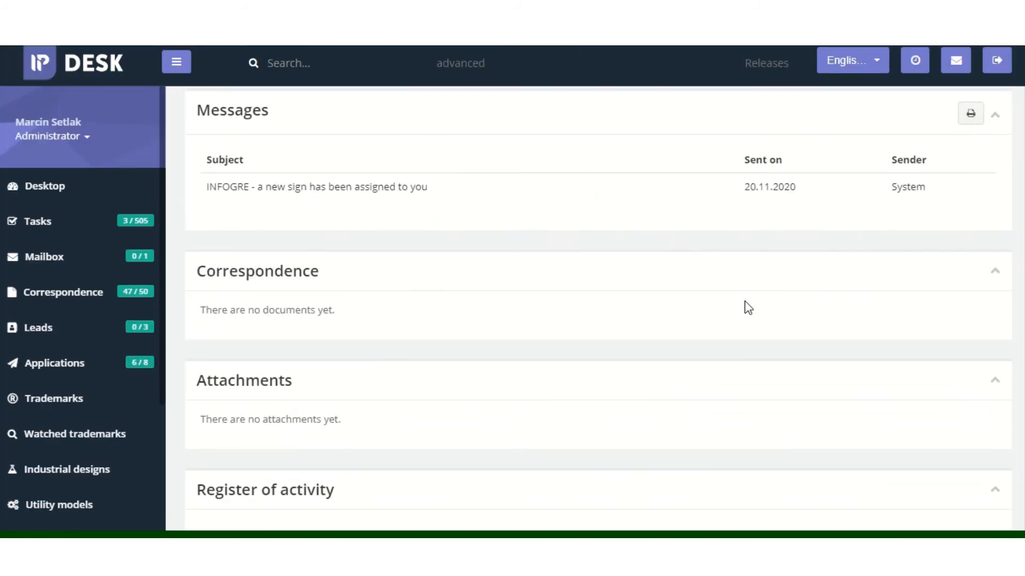
Download the newest invoice from the INFOGRE trademark's Invoices section and open the file.
scroll(659, 408, down, 6)
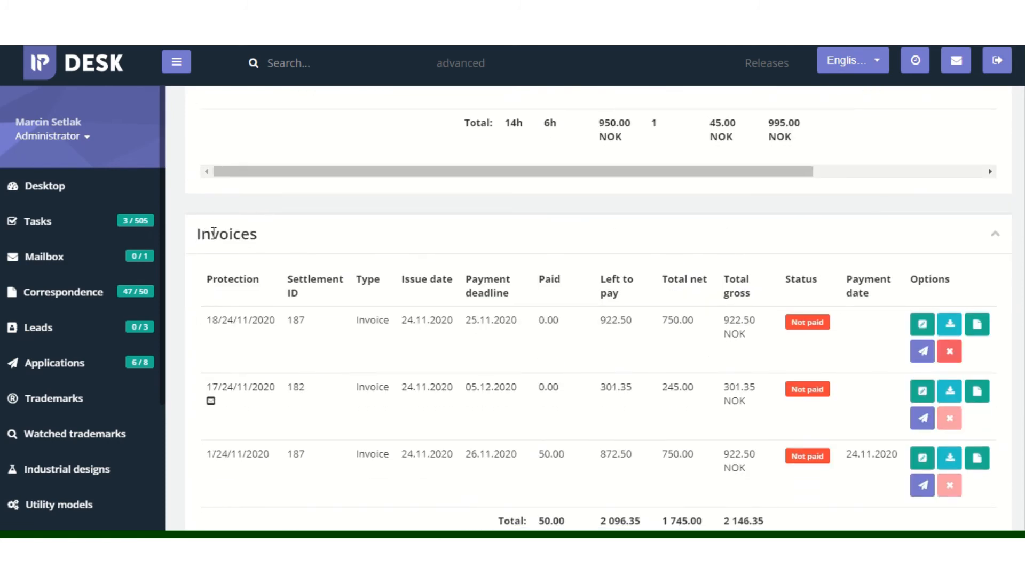
scroll(377, 256, up, 5)
scroll(316, 283, down, 5)
drag(426, 172, 553, 184)
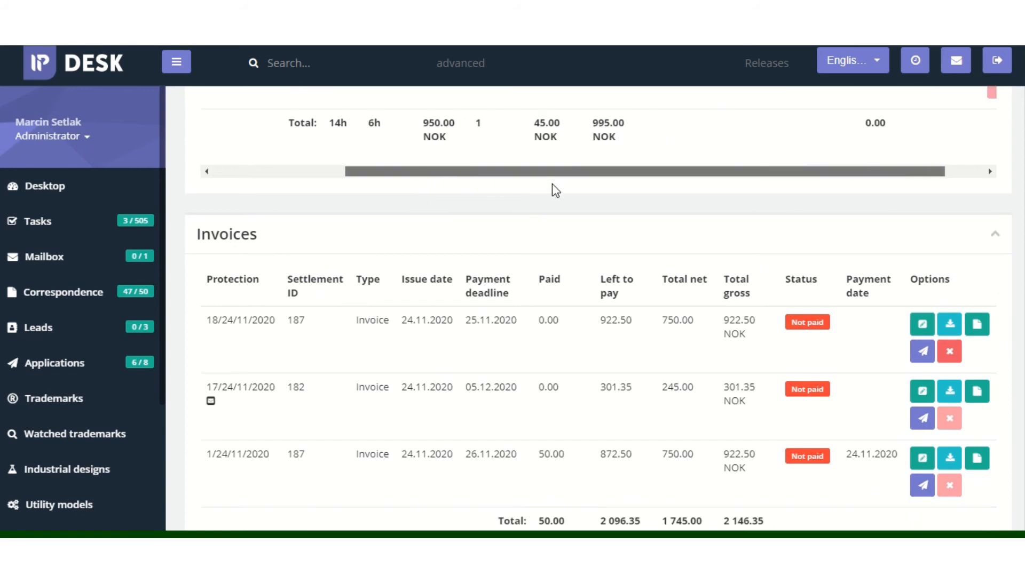
scroll(662, 224, down, 2)
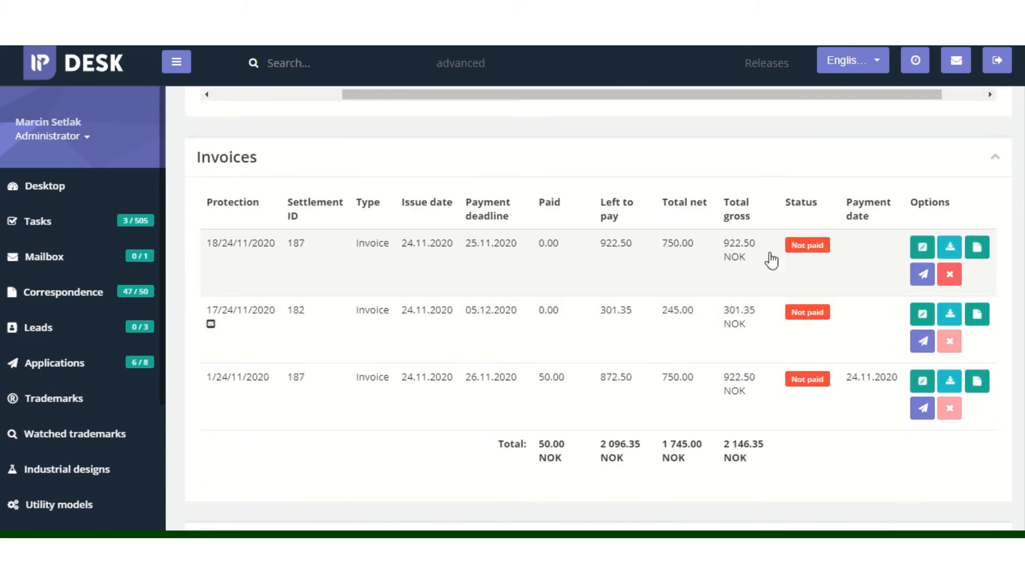
click(950, 253)
click(187, 496)
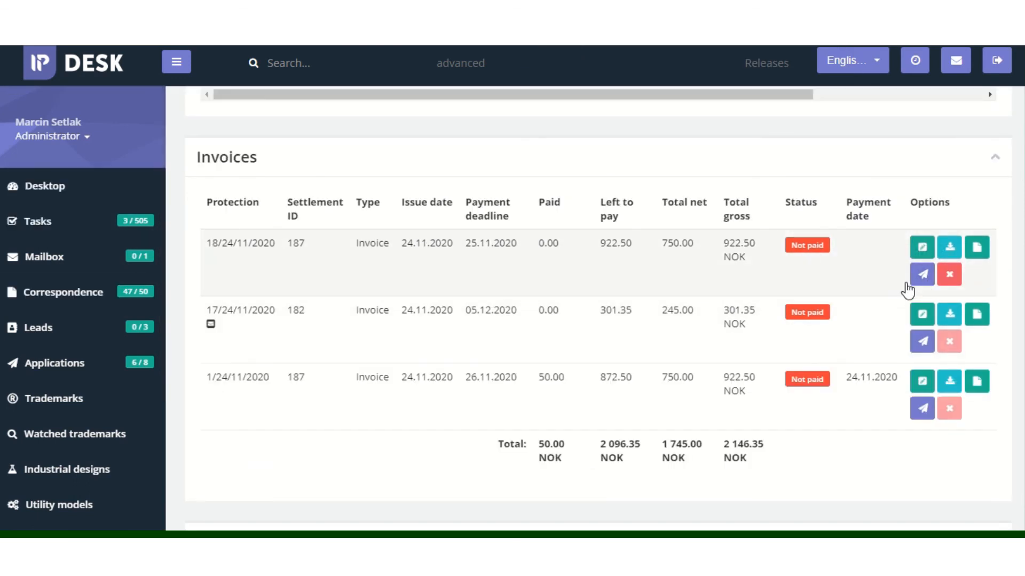
Send the newest invoice by e-mail using the template "2. faktura vat".
click(924, 275)
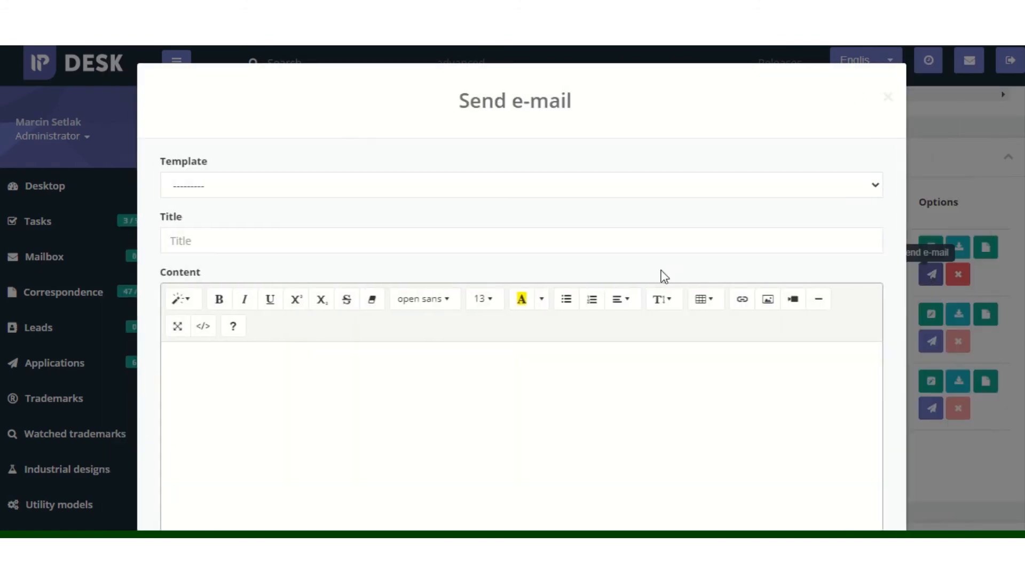
click(204, 187)
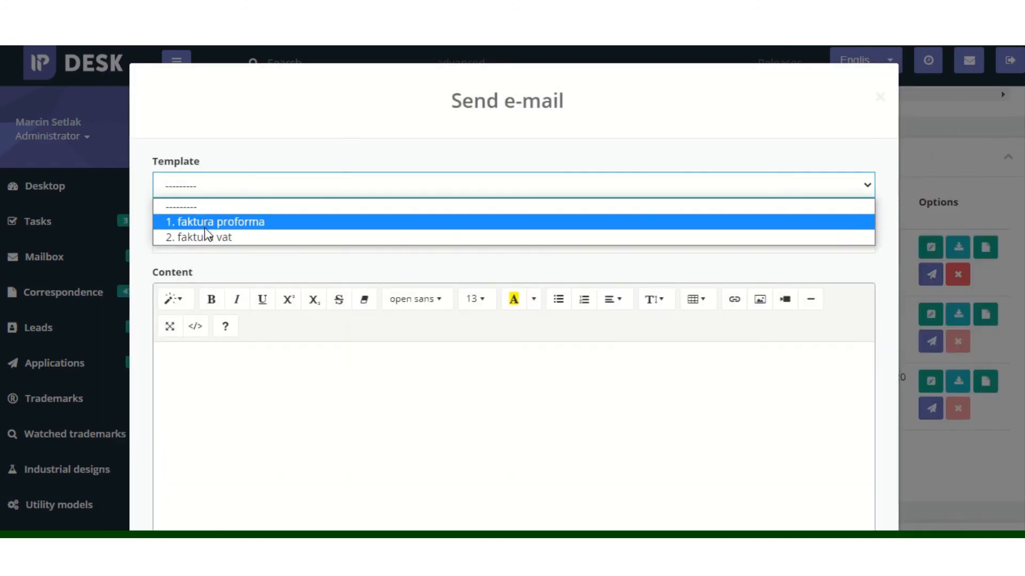
click(205, 235)
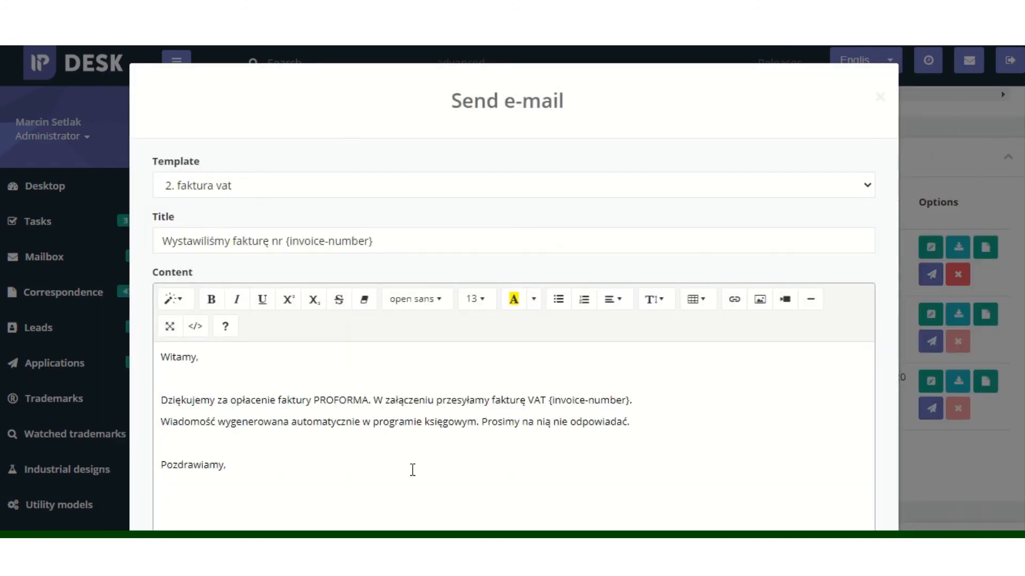
scroll(377, 238, down, 3)
click(862, 498)
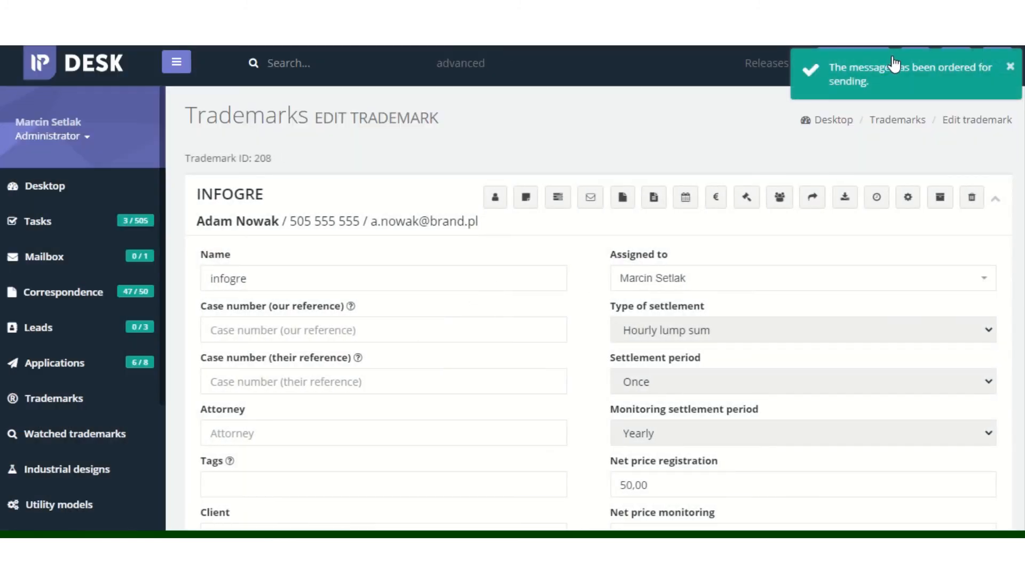
Examine the trademark's settlements and invoices, including the e-mail marker under the invoice number.
scroll(519, 311, down, 15)
scroll(519, 316, down, 20)
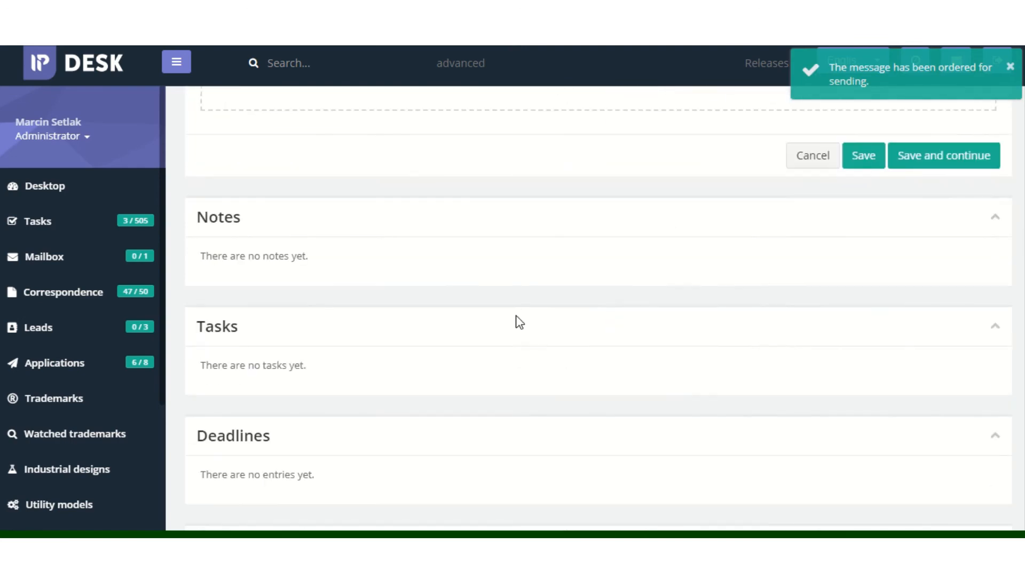
scroll(516, 318, down, 10)
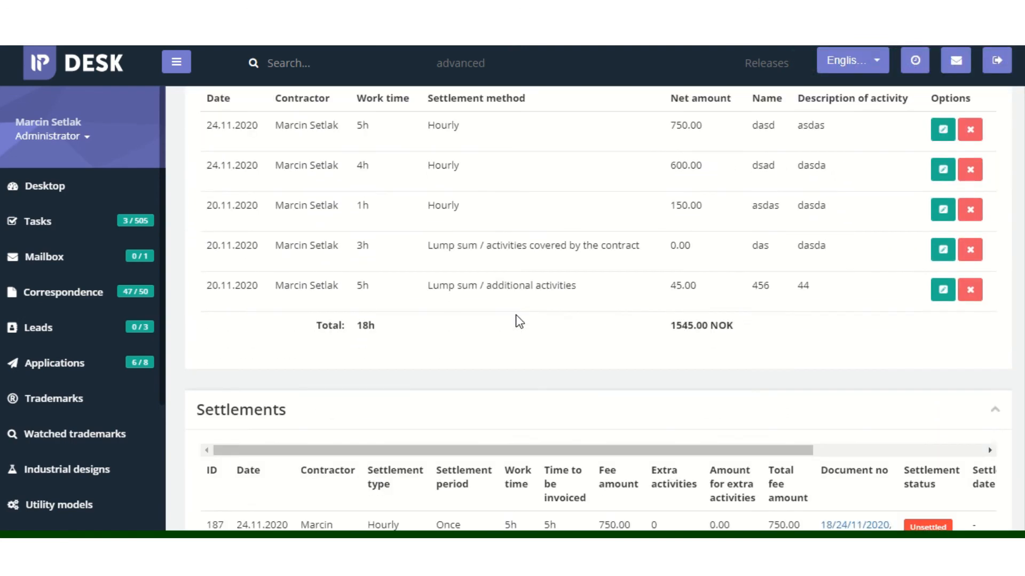
scroll(516, 318, up, 1)
scroll(517, 318, down, 1)
scroll(517, 323, down, 5)
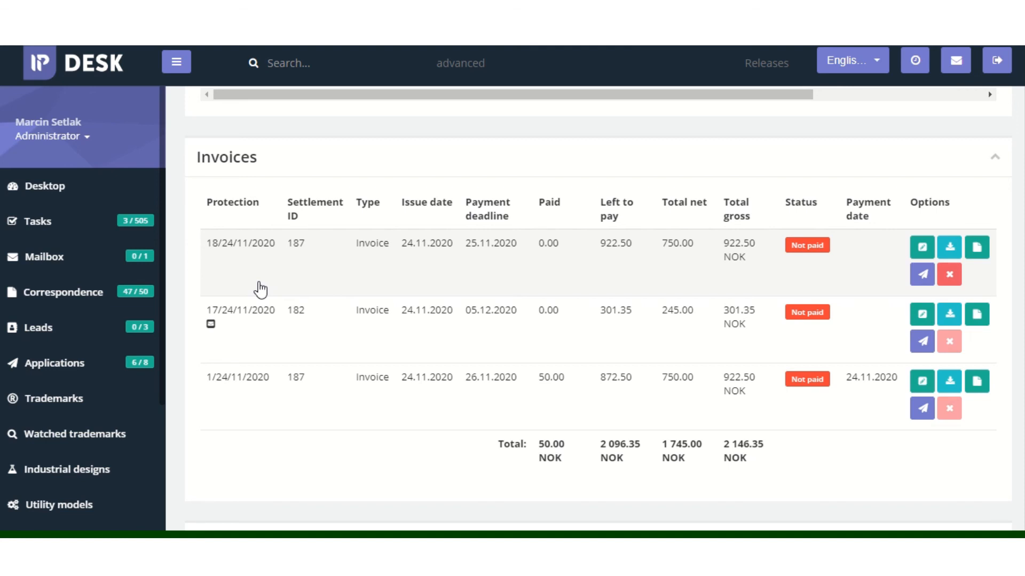
mouse_move(212, 334)
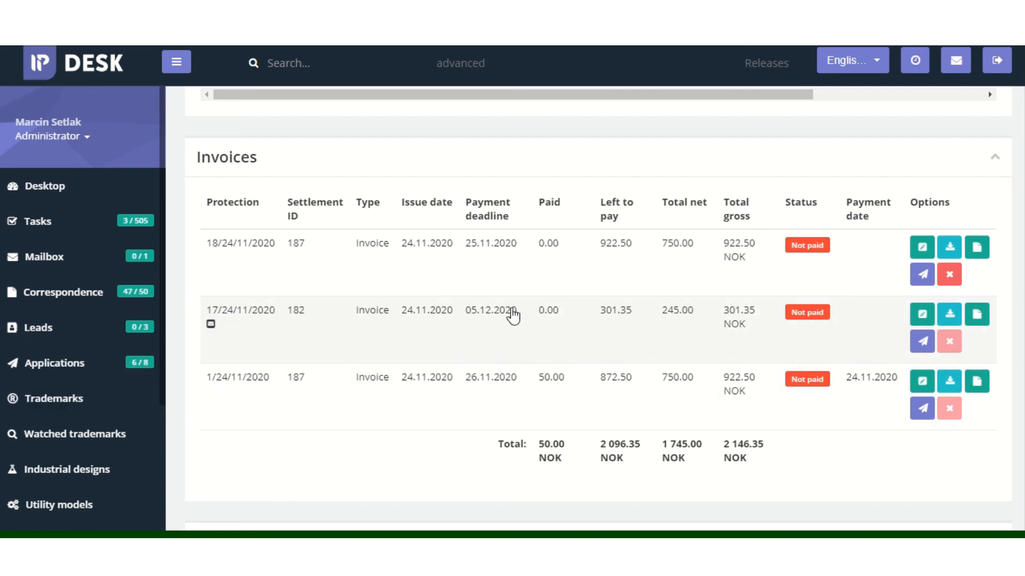
Open the Register of invoices and collapse the navigation sidebar to widen the list.
scroll(461, 353, down, 1)
scroll(114, 464, down, 4)
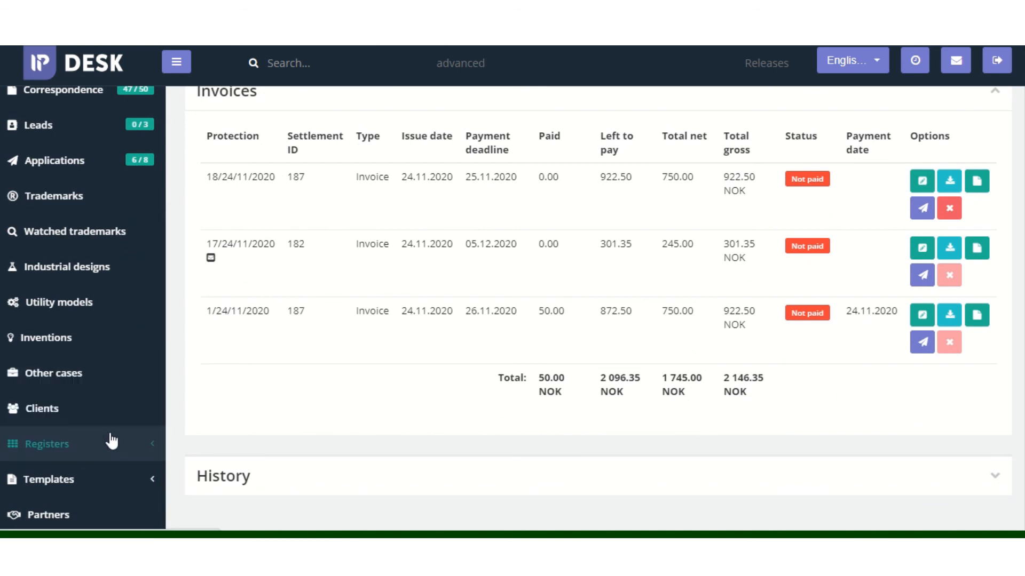
click(114, 448)
scroll(110, 418, down, 4)
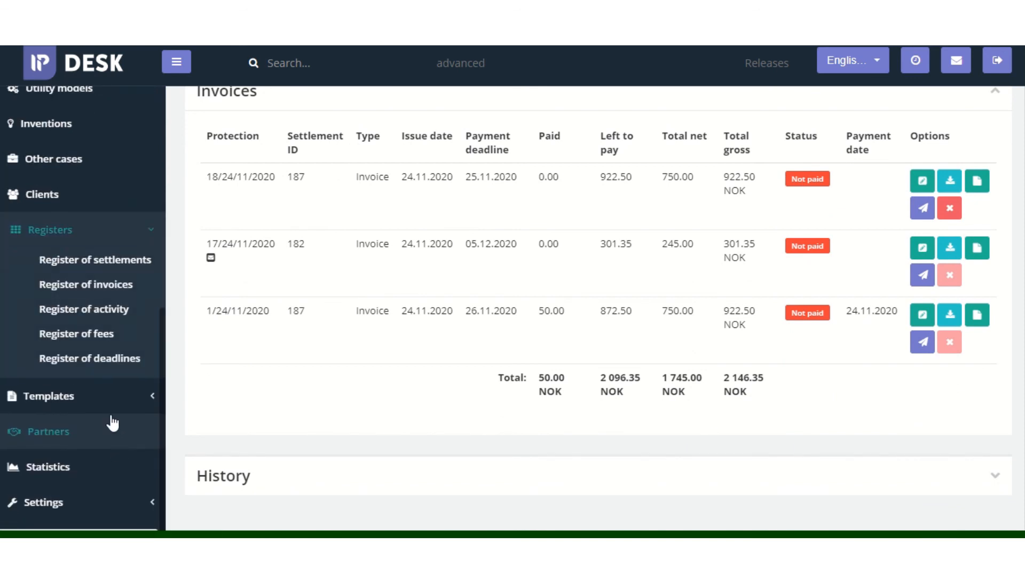
click(100, 289)
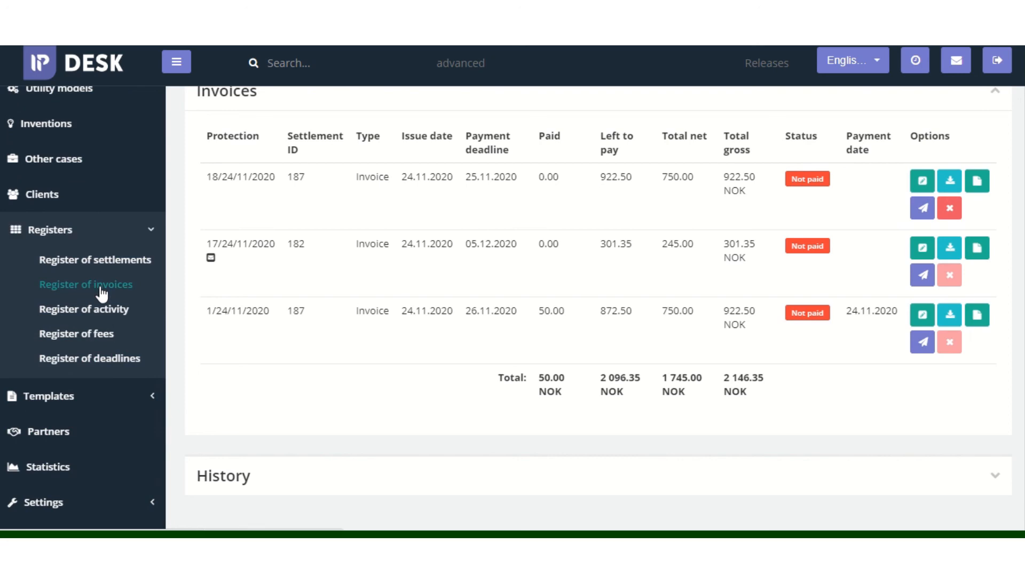
scroll(480, 315, down, 3)
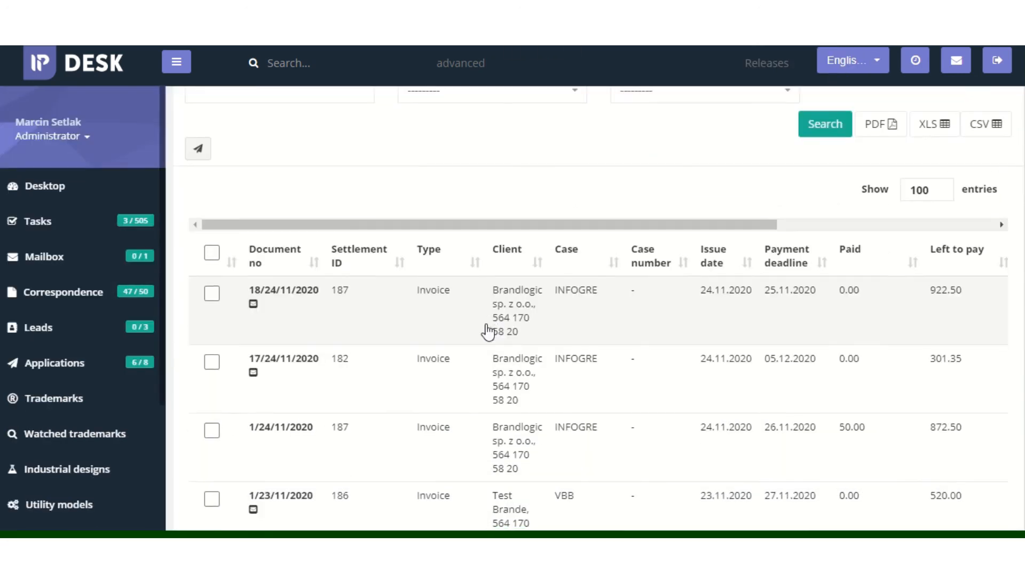
click(177, 69)
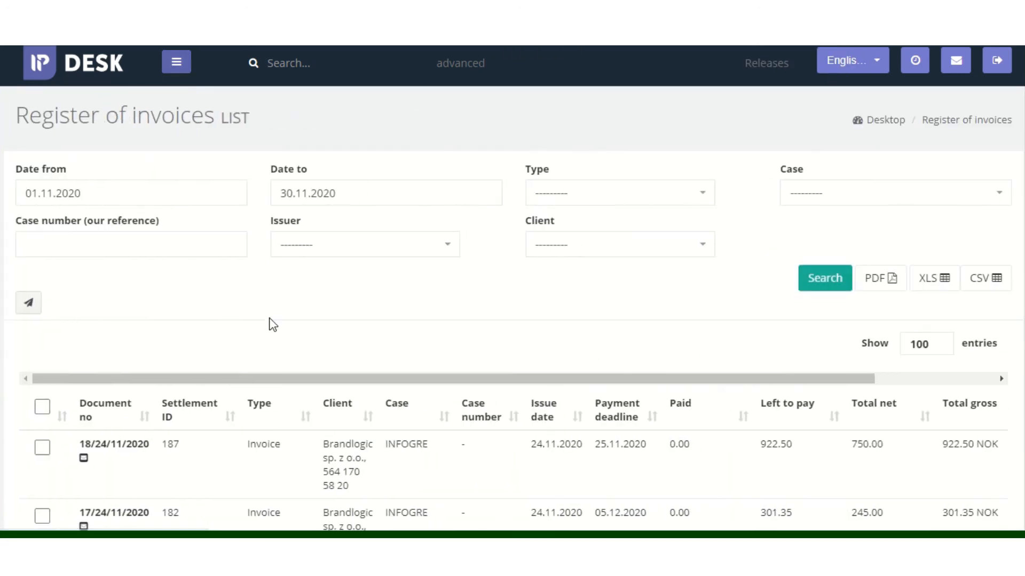
Review the filters and columns of the Register of invoices and select all listed invoices.
scroll(256, 342, down, 4)
scroll(261, 363, up, 3)
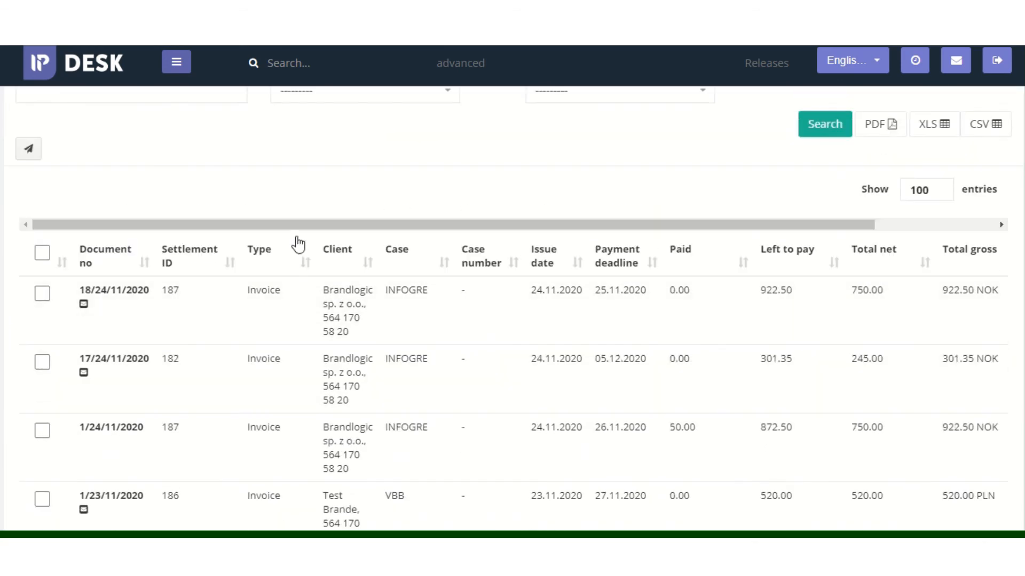
scroll(298, 240, right, 3)
scroll(322, 247, left, 3)
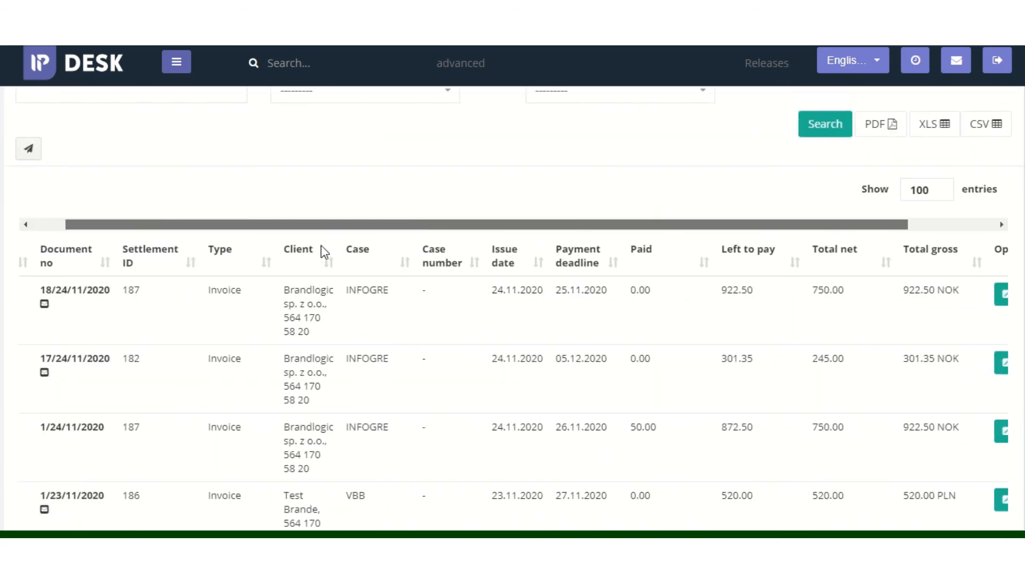
scroll(261, 234, up, 1)
scroll(253, 229, up, 2)
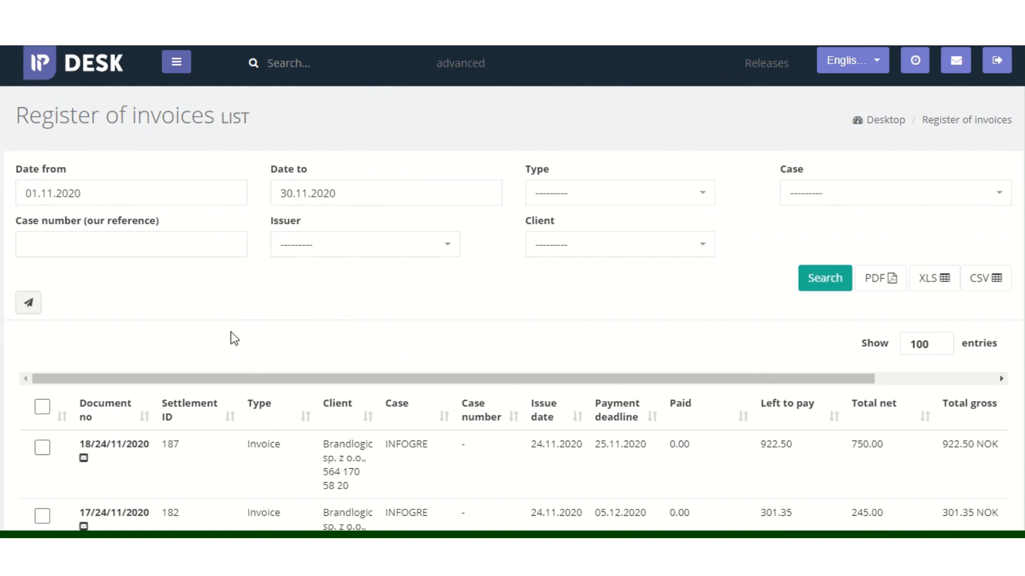
click(42, 408)
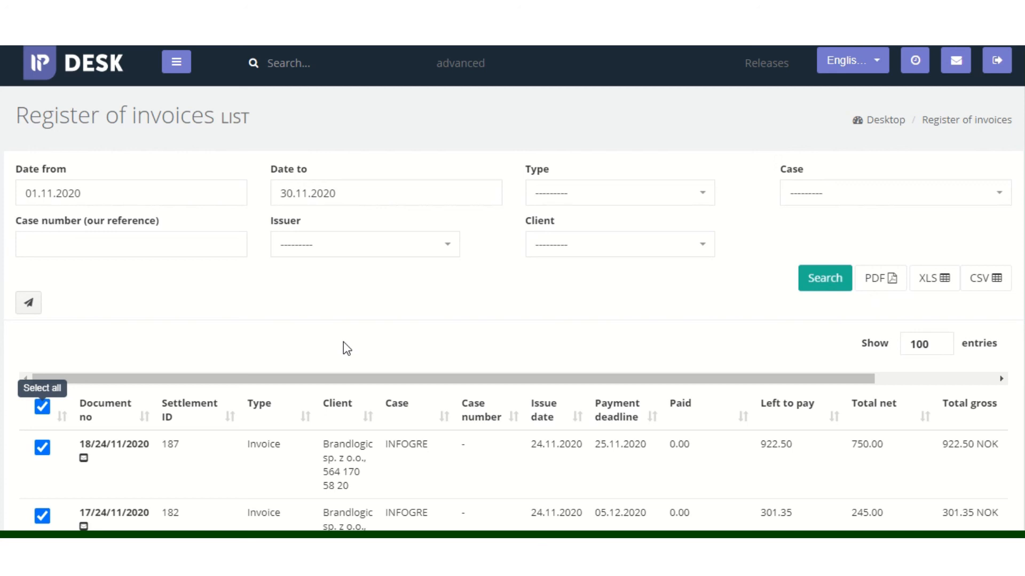
scroll(343, 343, down, 3)
scroll(138, 460, up, 3)
drag(293, 379, 476, 389)
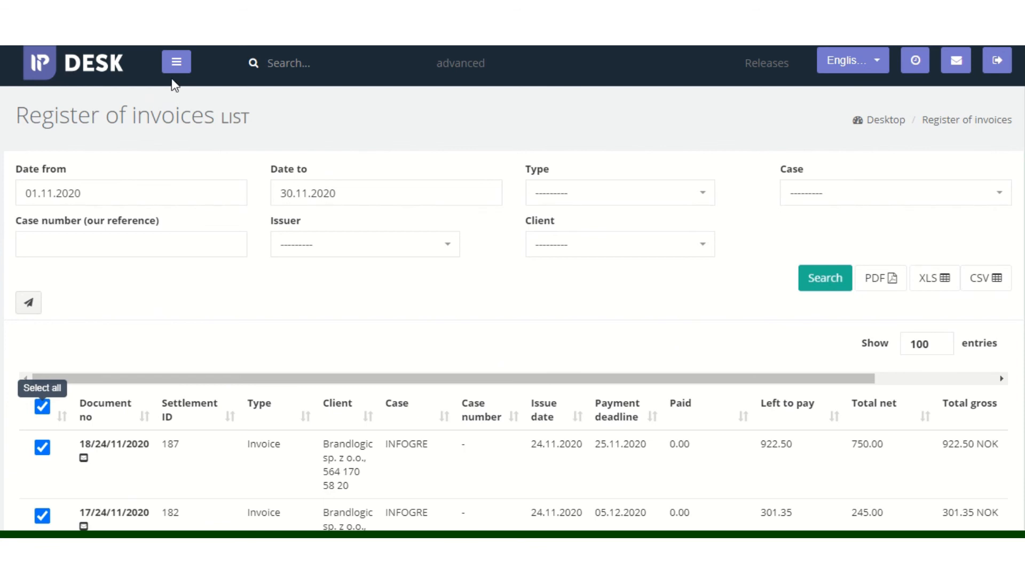
Restore the navigation sidebar and open the first employee's profile from the Users settings.
click(176, 62)
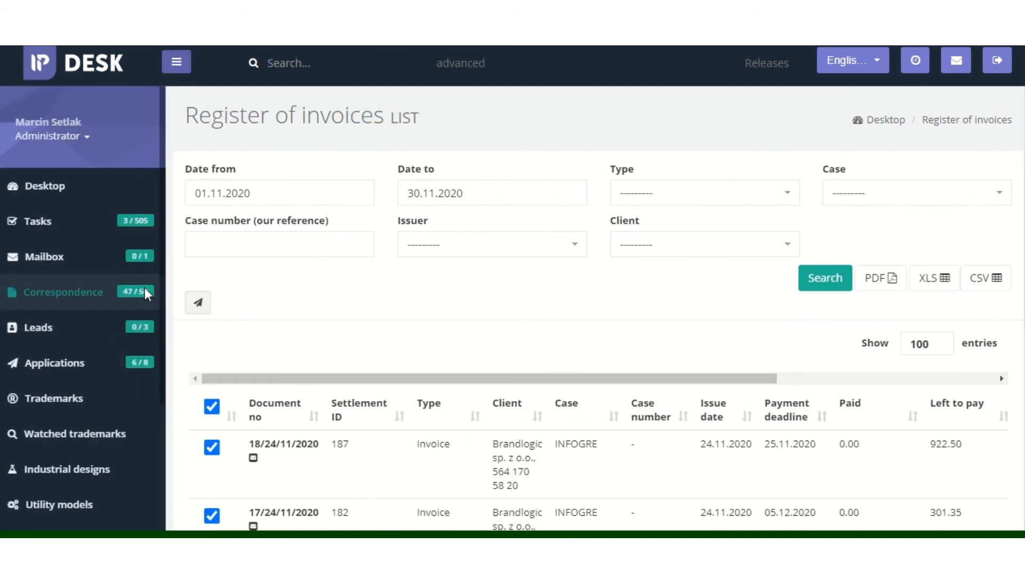
scroll(123, 321, down, 5)
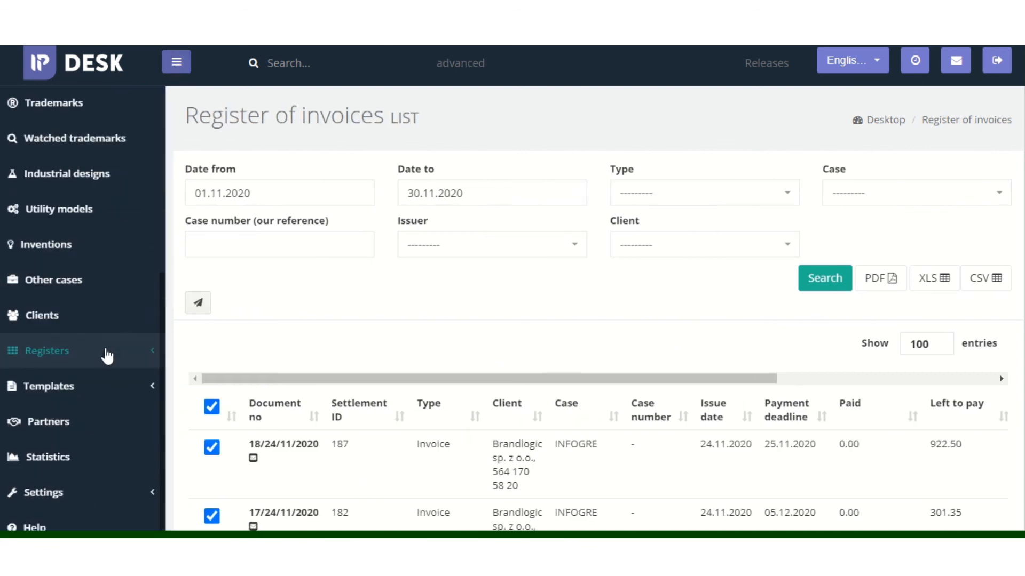
click(111, 493)
scroll(112, 453, down, 6)
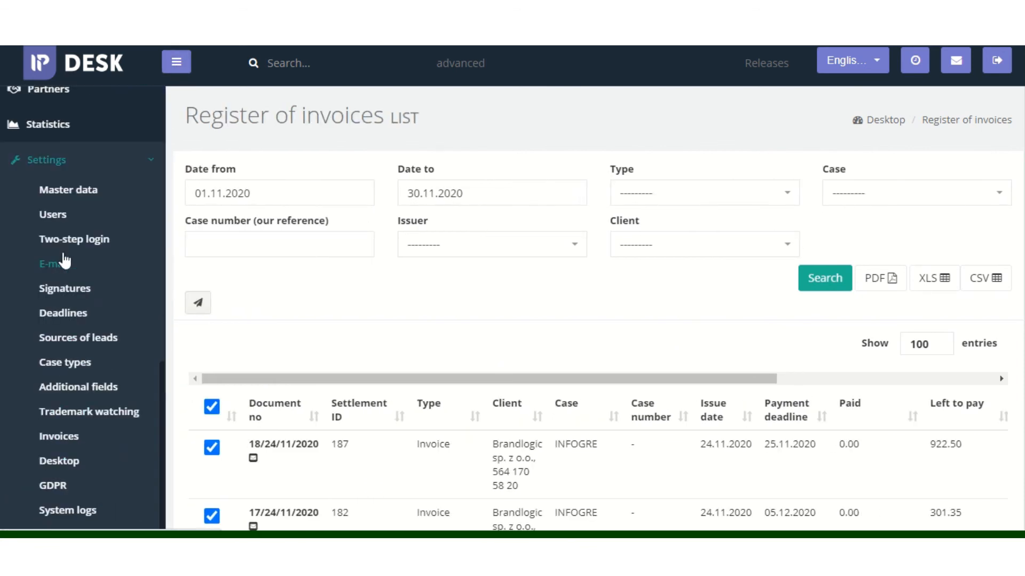
click(59, 223)
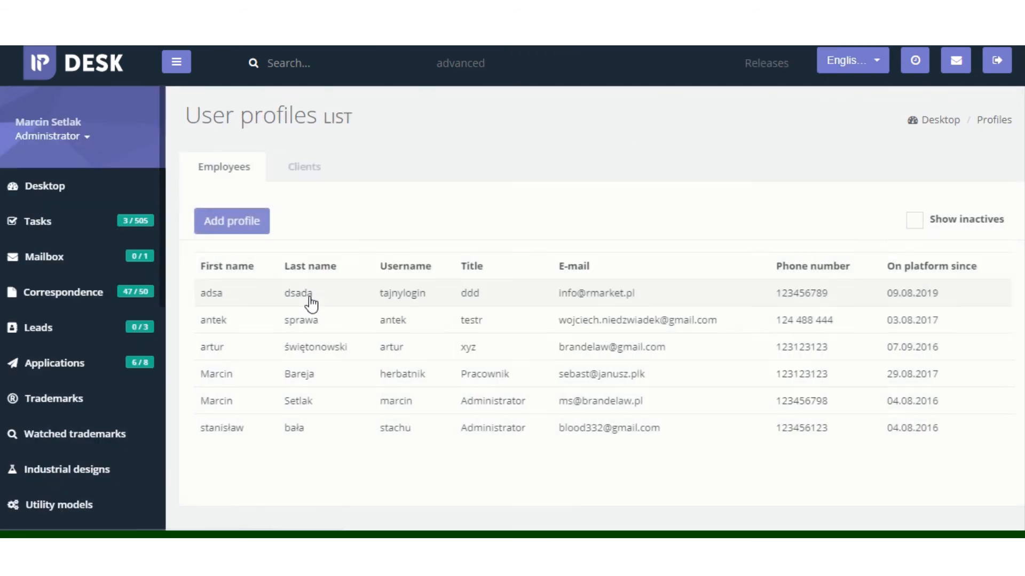
click(311, 306)
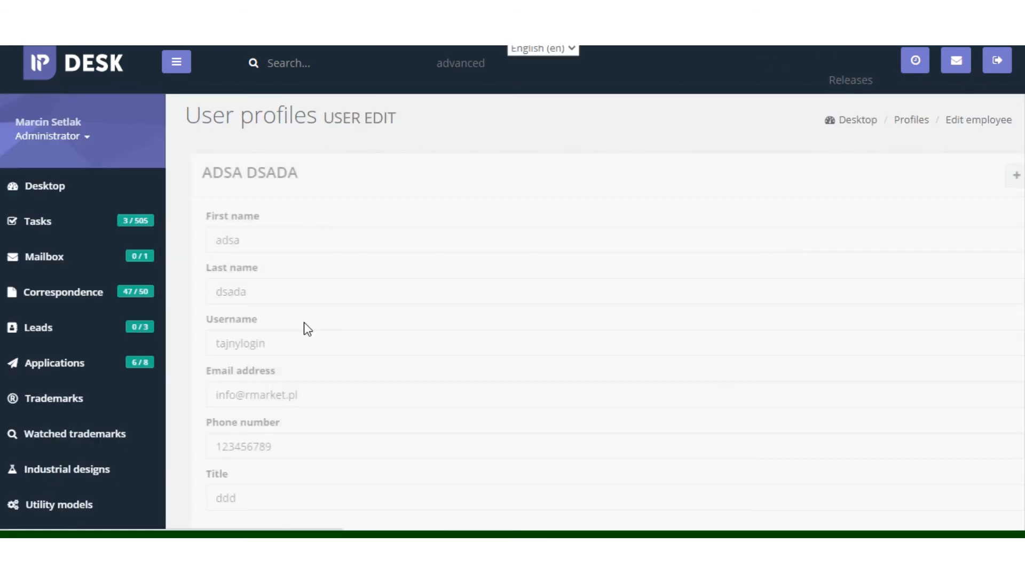
Examine the employee's permissions for issuing, editing, adjusting and deleting invoices.
scroll(315, 327, down, 10)
scroll(315, 327, down, 5)
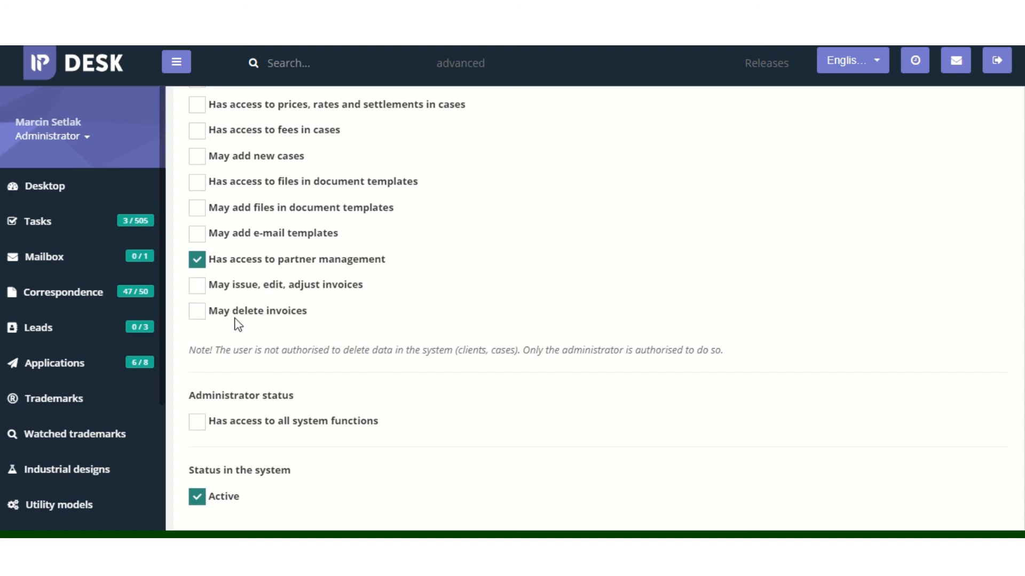
drag(268, 312, 315, 313)
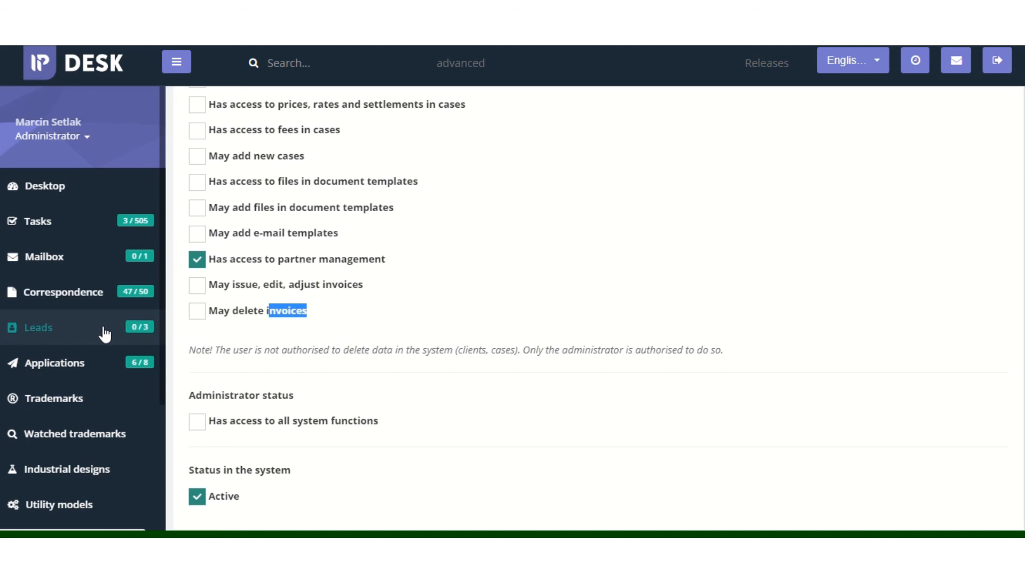
scroll(105, 334, down, 5)
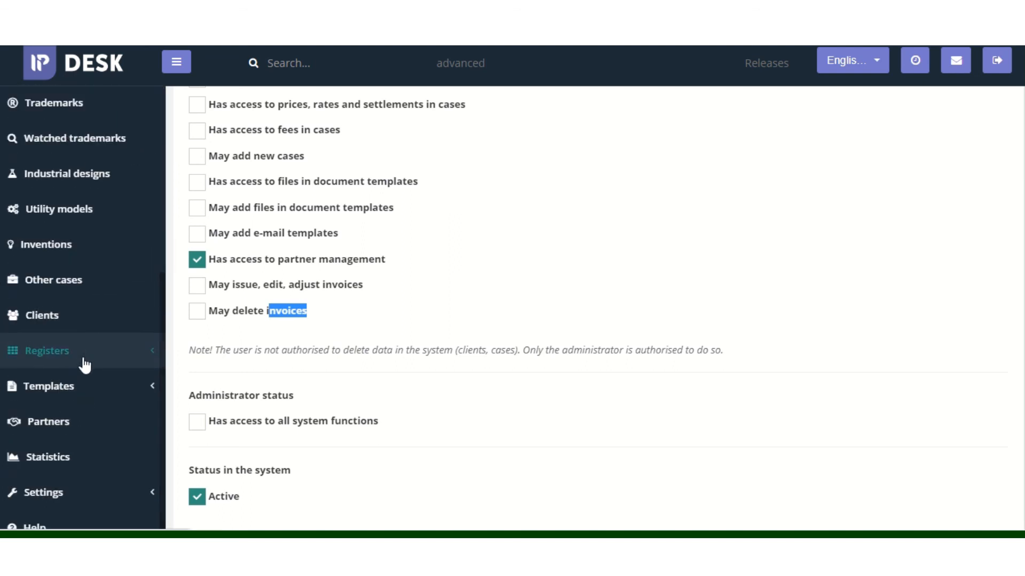
scroll(85, 366, up, 5)
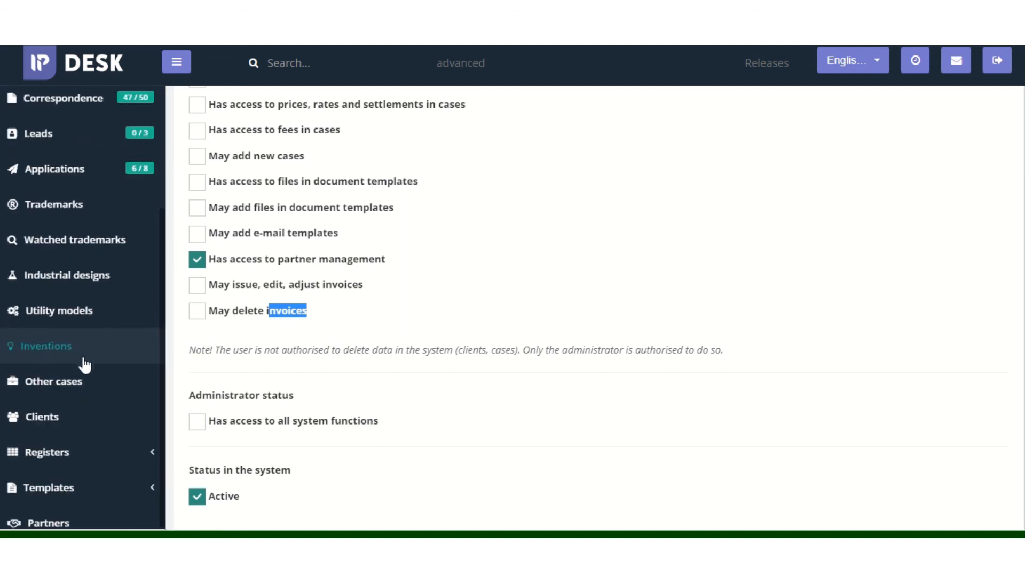